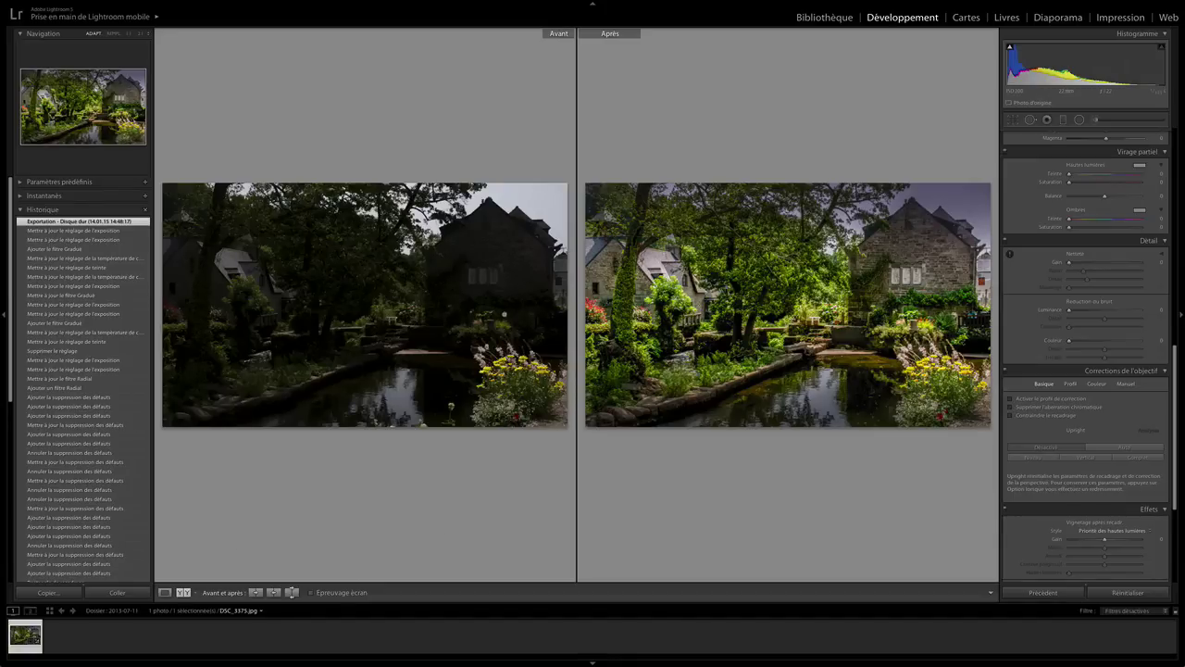
Step: Show the photo alone without the before/after comparison and revert it to its import state in the history
left_click(165, 592)
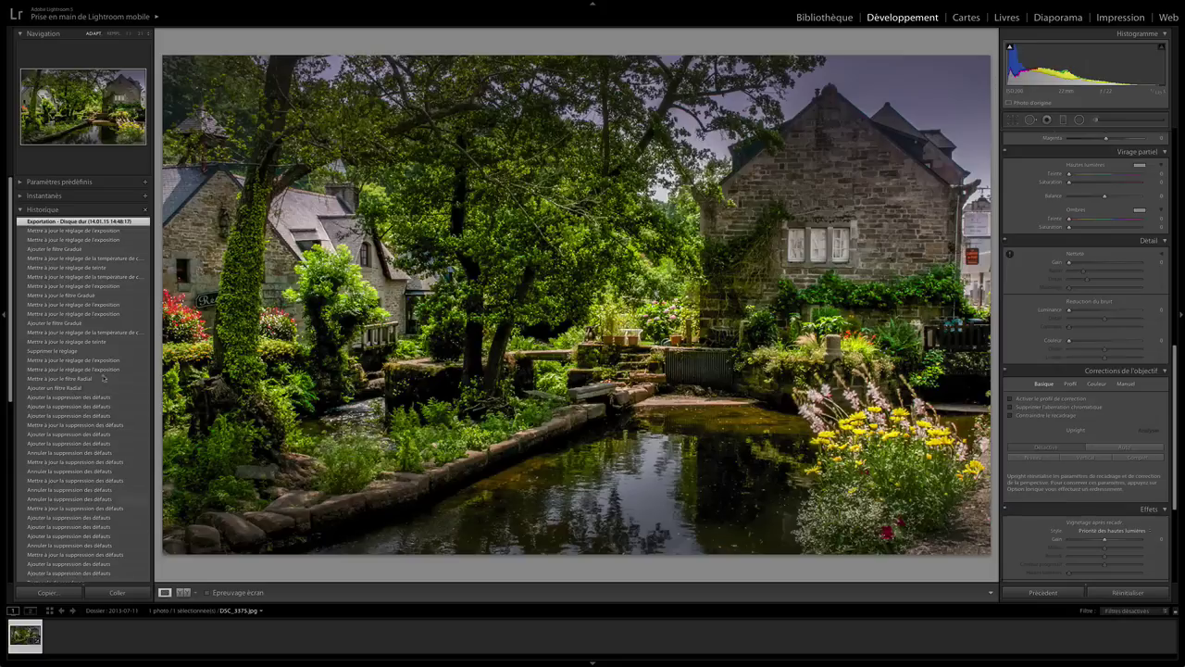
scroll(74, 334, "down", 15)
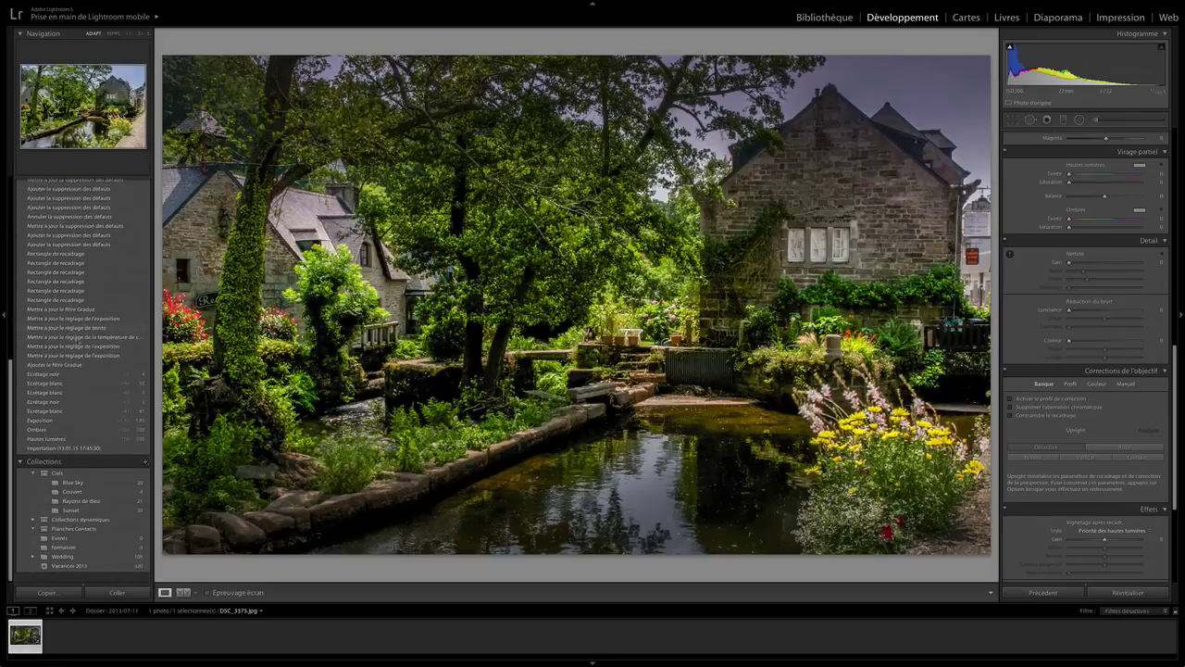
left_click(48, 455)
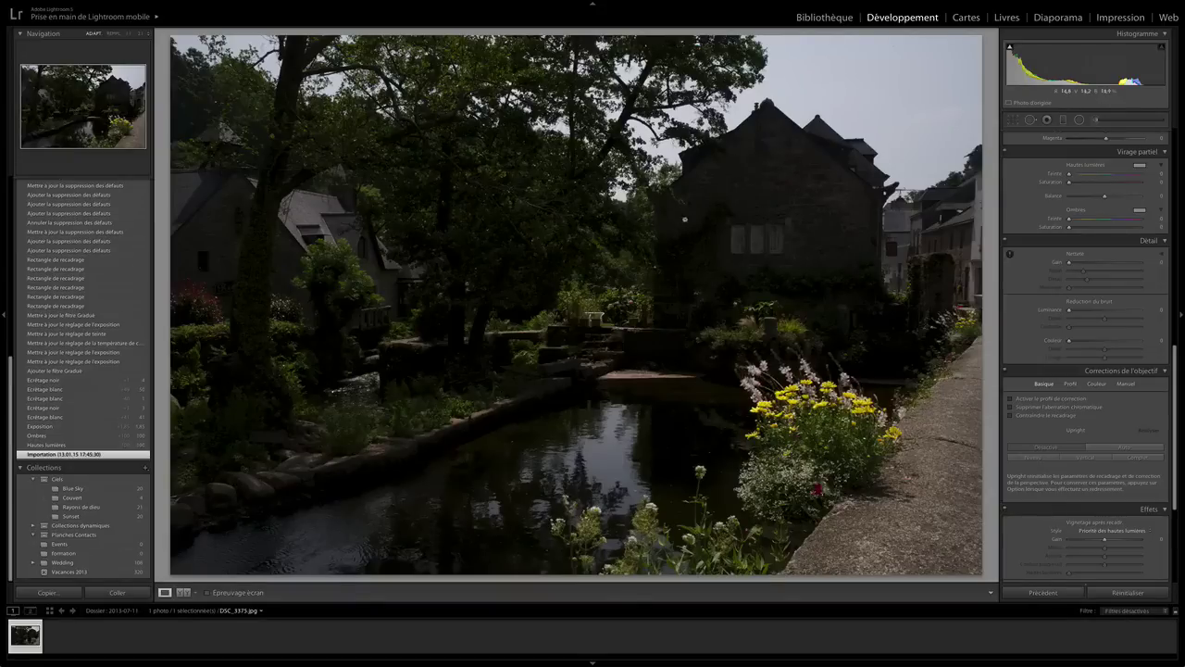
Step: Set the photo's basic tone adjustments to highlights −100 and shadows +100
scroll(1086, 197, "up", 10)
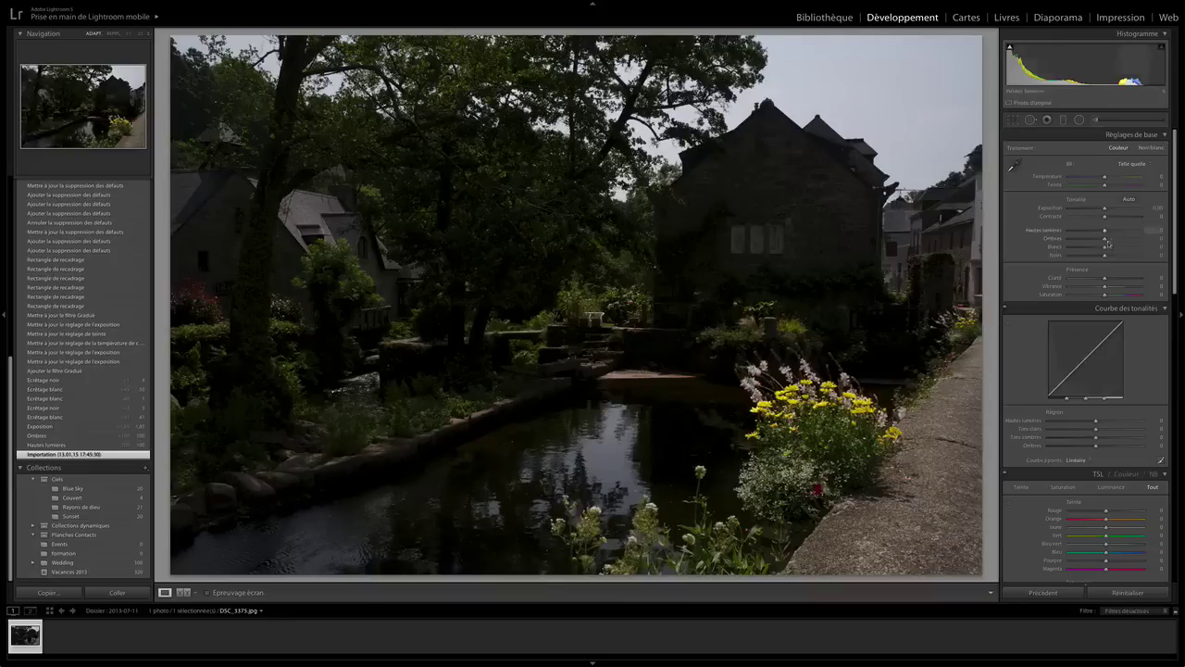
left_click_drag(1105, 242, 1063, 233)
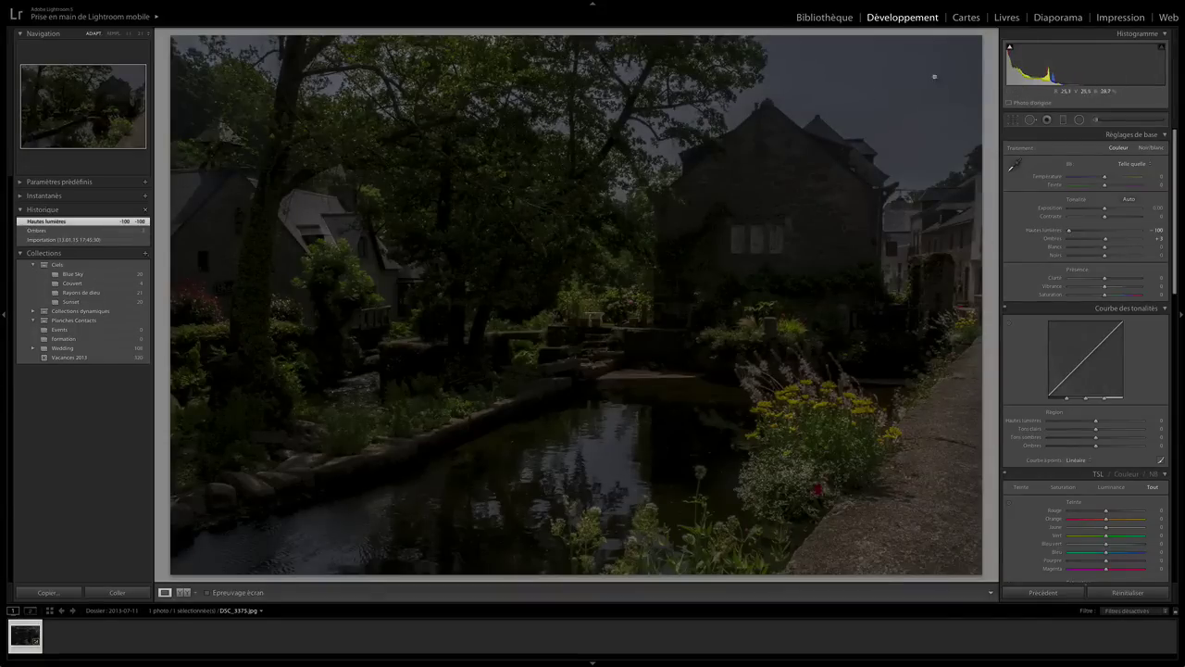
left_click_drag(1106, 240, 1146, 239)
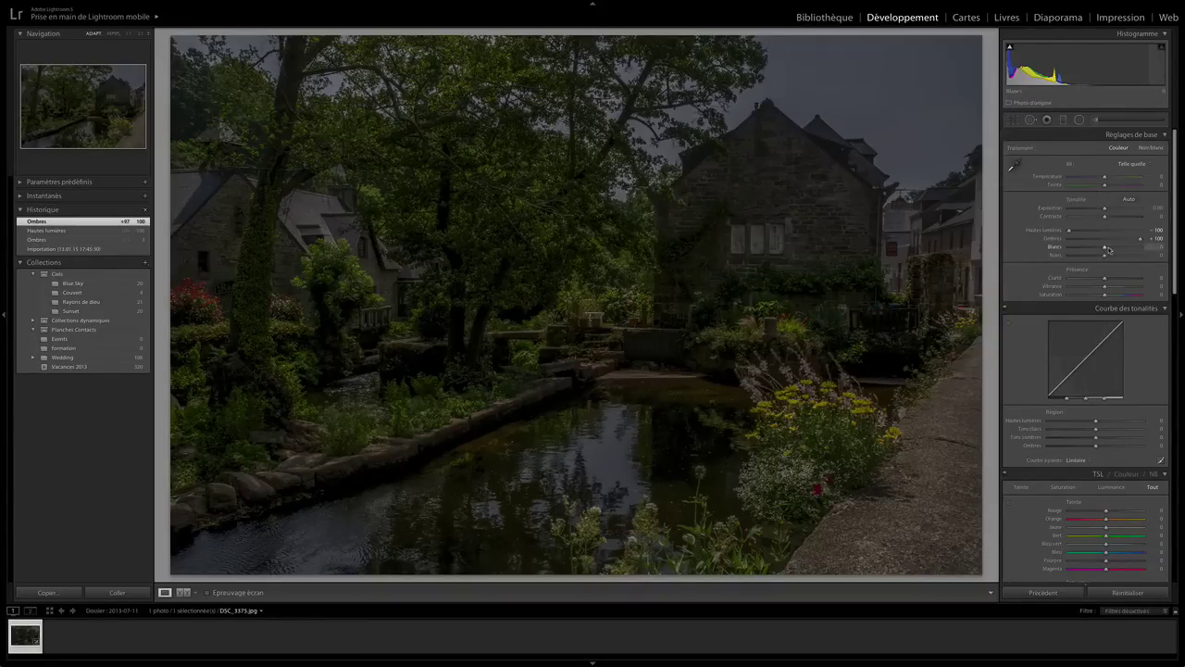
Step: Try the whites at +76 and reset them to 0
key("alt")
left_click_drag(1105, 251, 1132, 248)
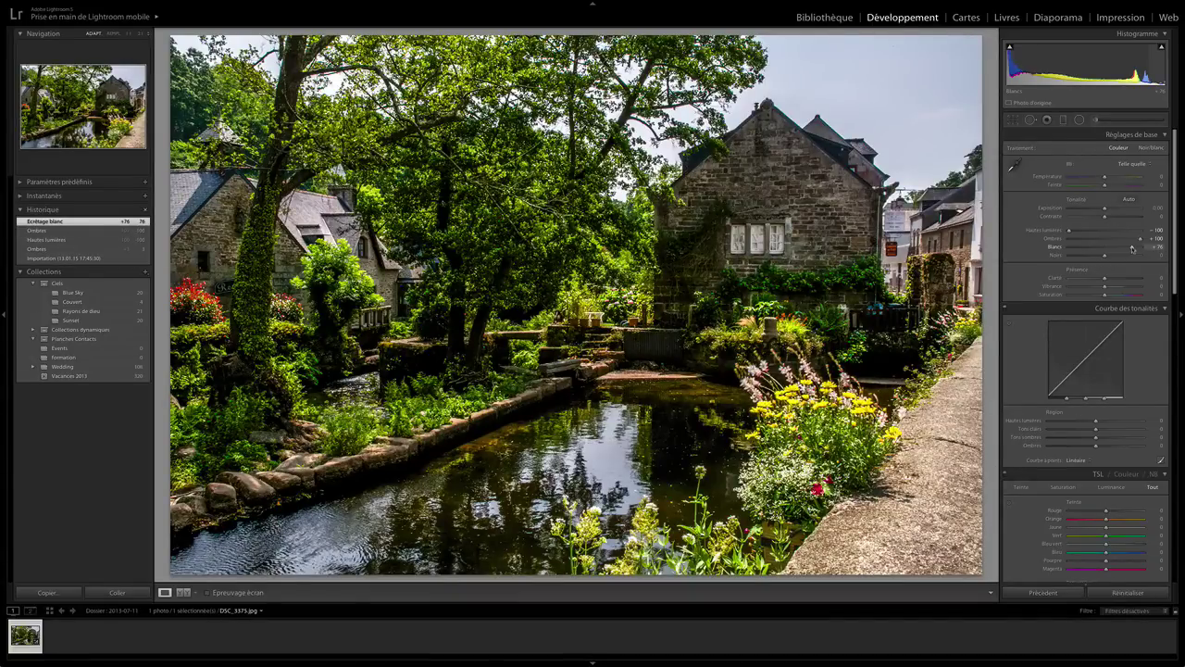
left_click_drag(1132, 248, 1104, 250)
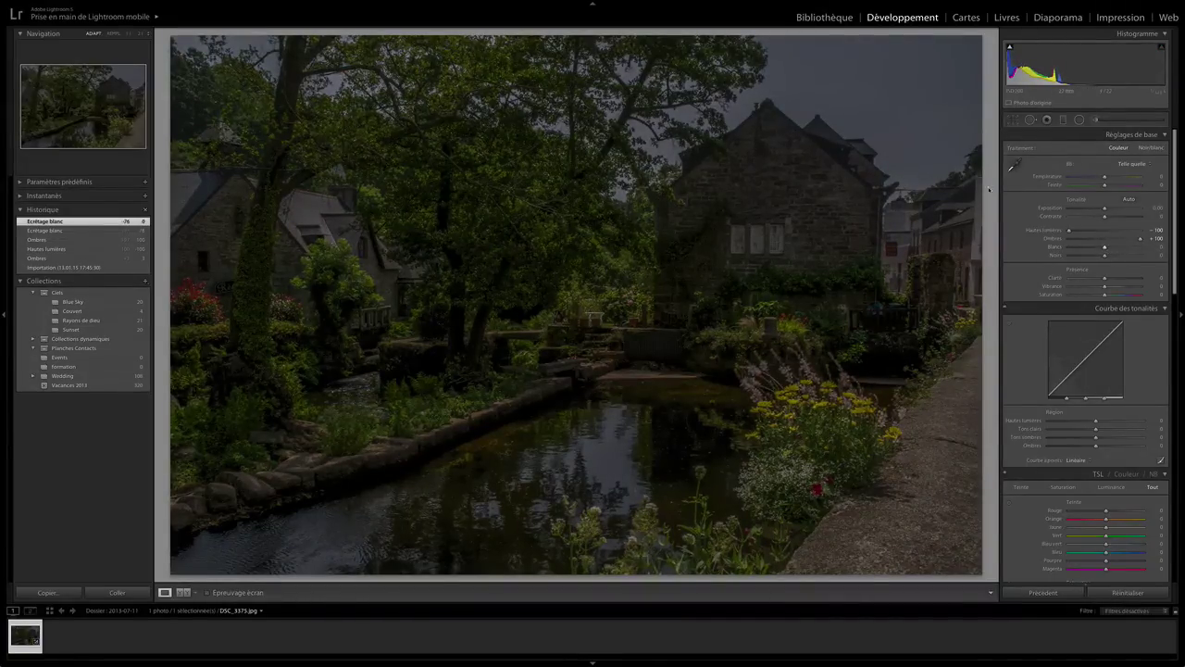
Step: Raise the photo's exposure to +2.05 and compare the result with the original side by side
left_click_drag(1105, 209, 1115, 210)
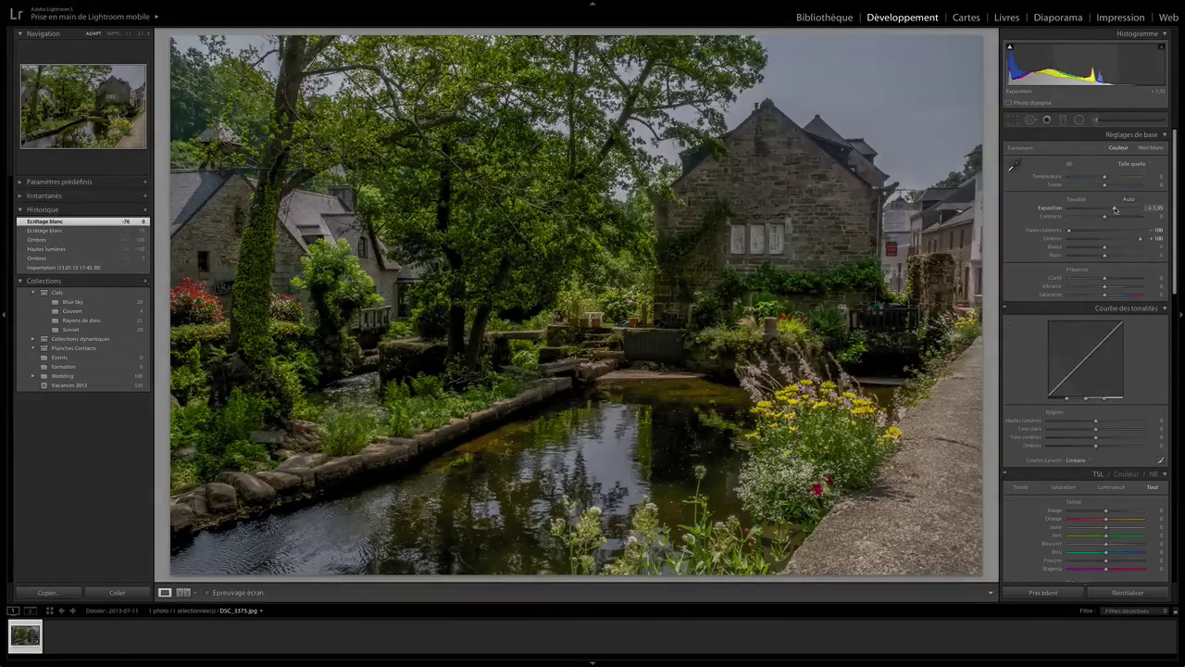
left_click_drag(1115, 210, 1119, 210)
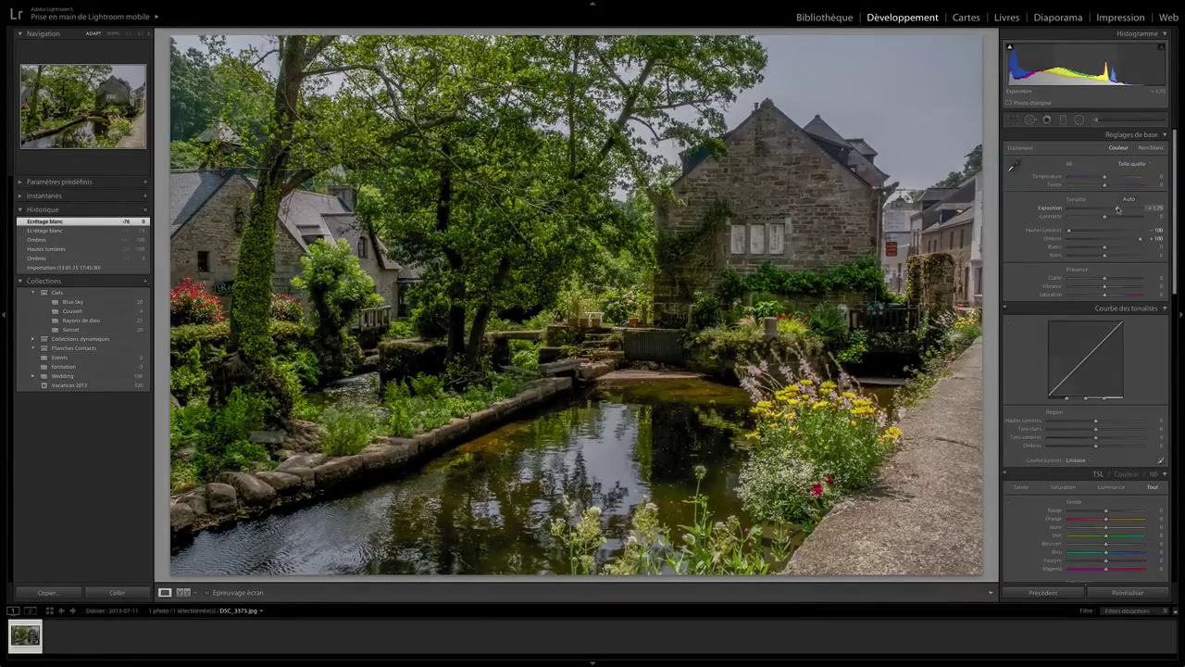
left_click_drag(1118, 211, 1120, 210)
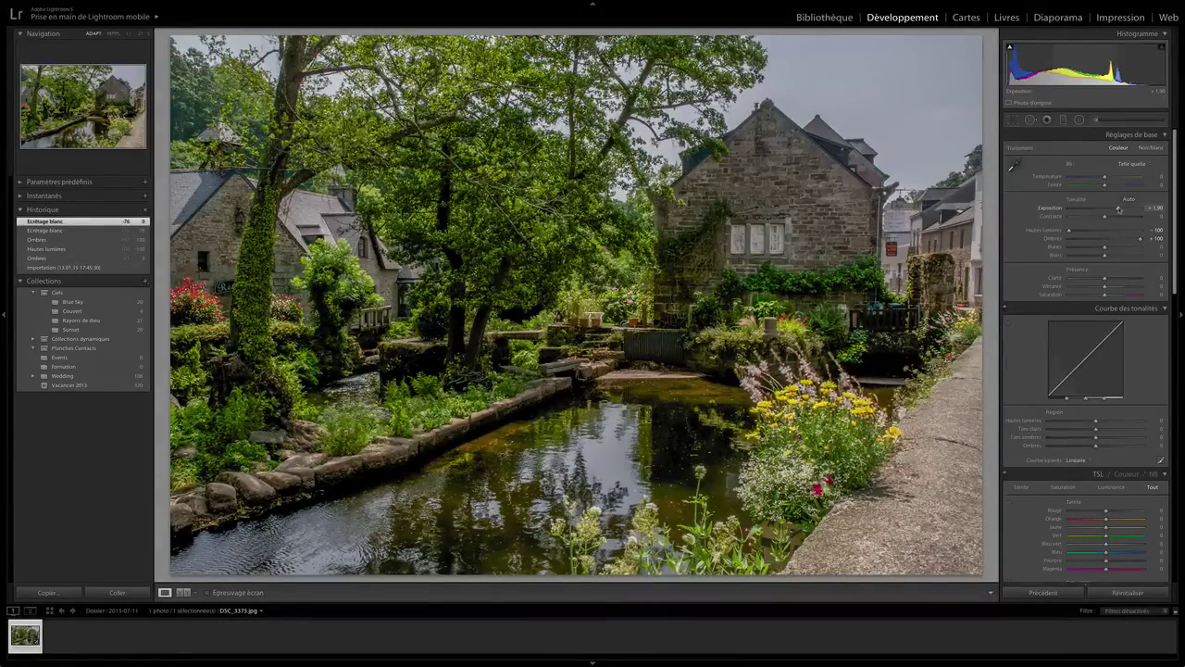
mouse_move(1119, 210)
left_mouse_down()
mouse_move(1129, 210)
mouse_move(1119, 211)
left_mouse_up()
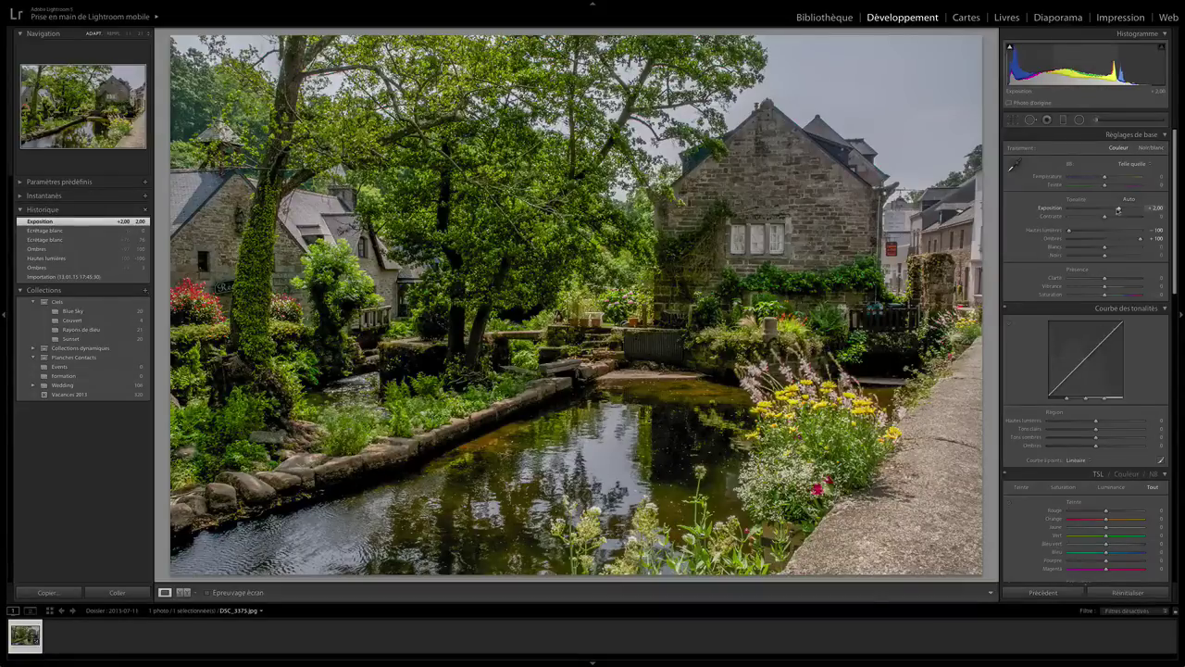
left_click_drag(1120, 209, 1120, 210)
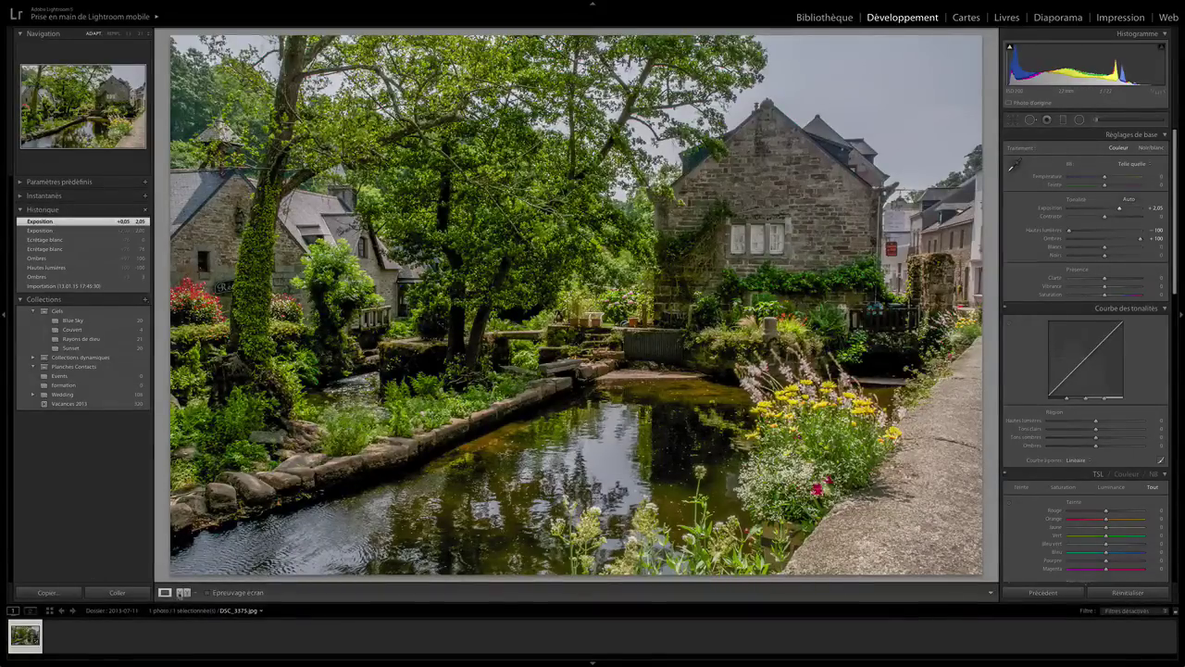
left_click(182, 593)
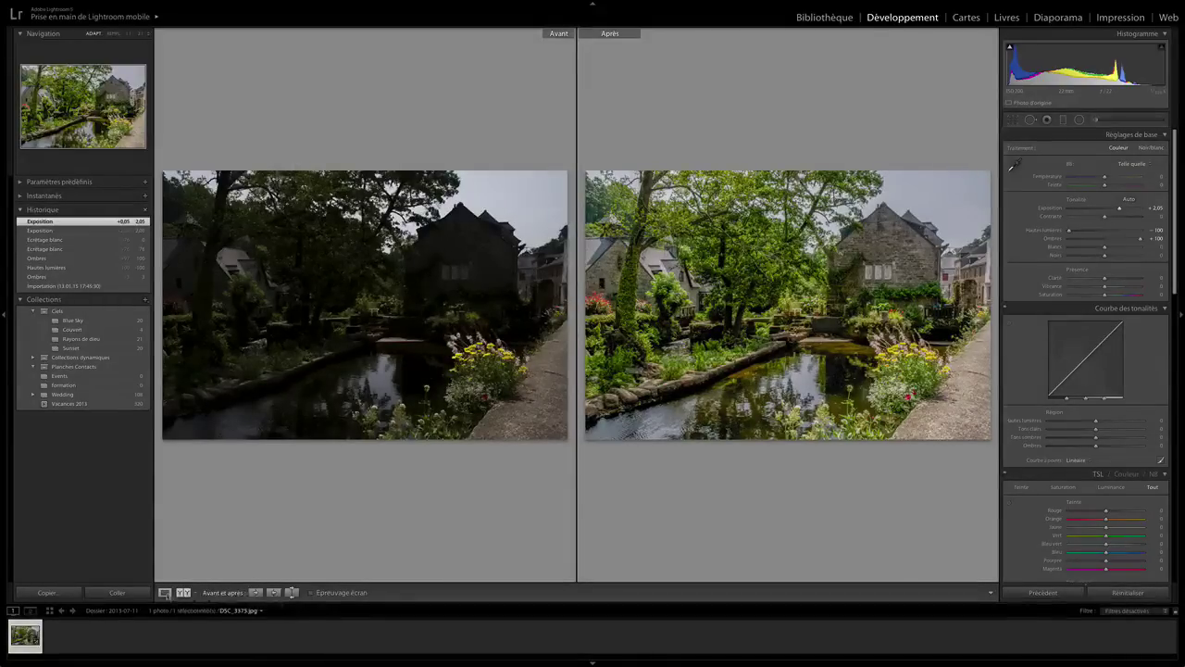
left_click(165, 592)
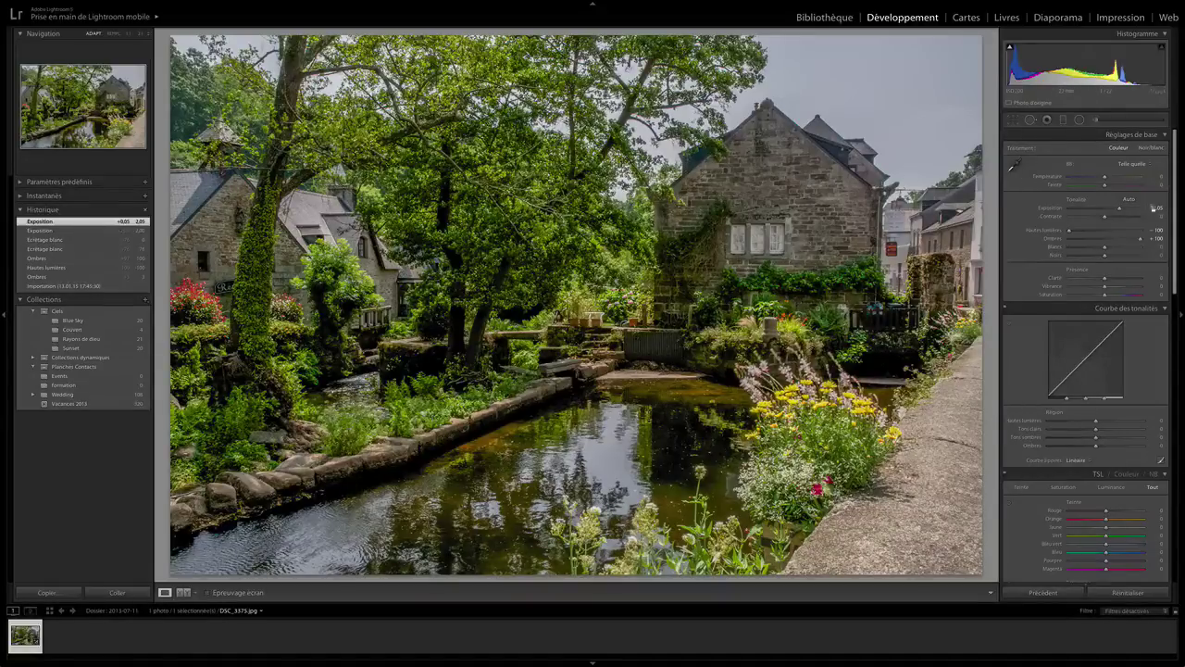
Step: Set the photo's whites to +36 and its blacks to +3
left_click_drag(1104, 250, 1117, 248)
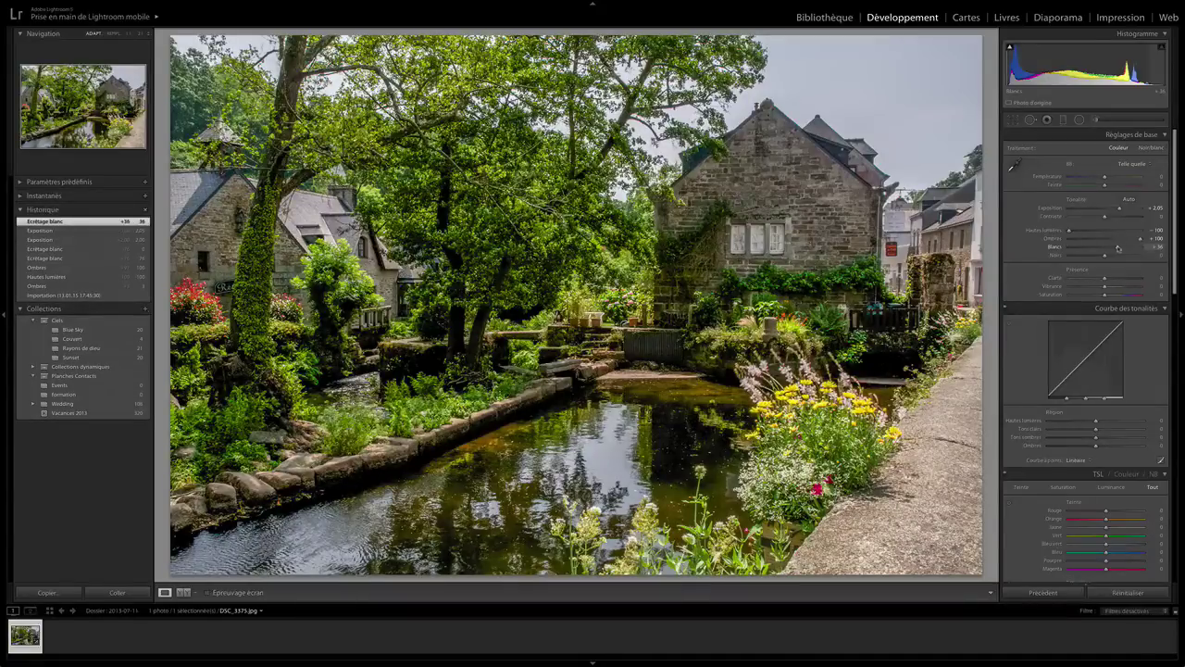
left_click_drag(1104, 257, 1106, 257)
key("alt")
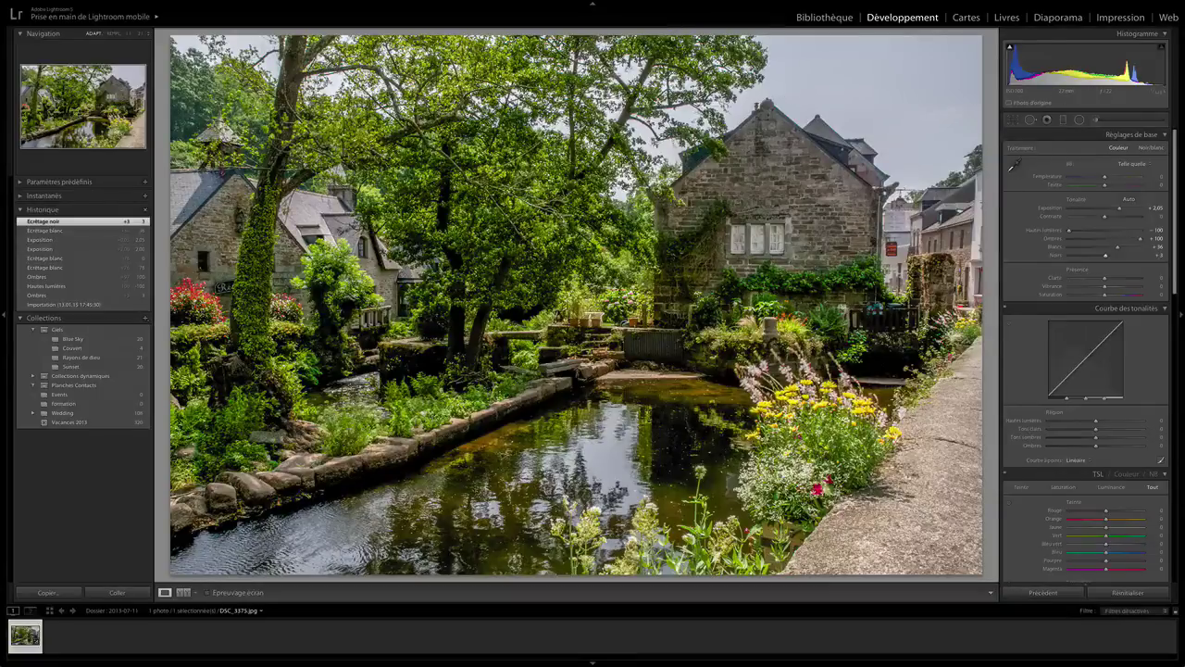
Step: Draw a graduated filter from the upper edge down over the sky and choose Exposure as its effect
left_click(1064, 121)
left_click_drag(541, 37, 848, 167)
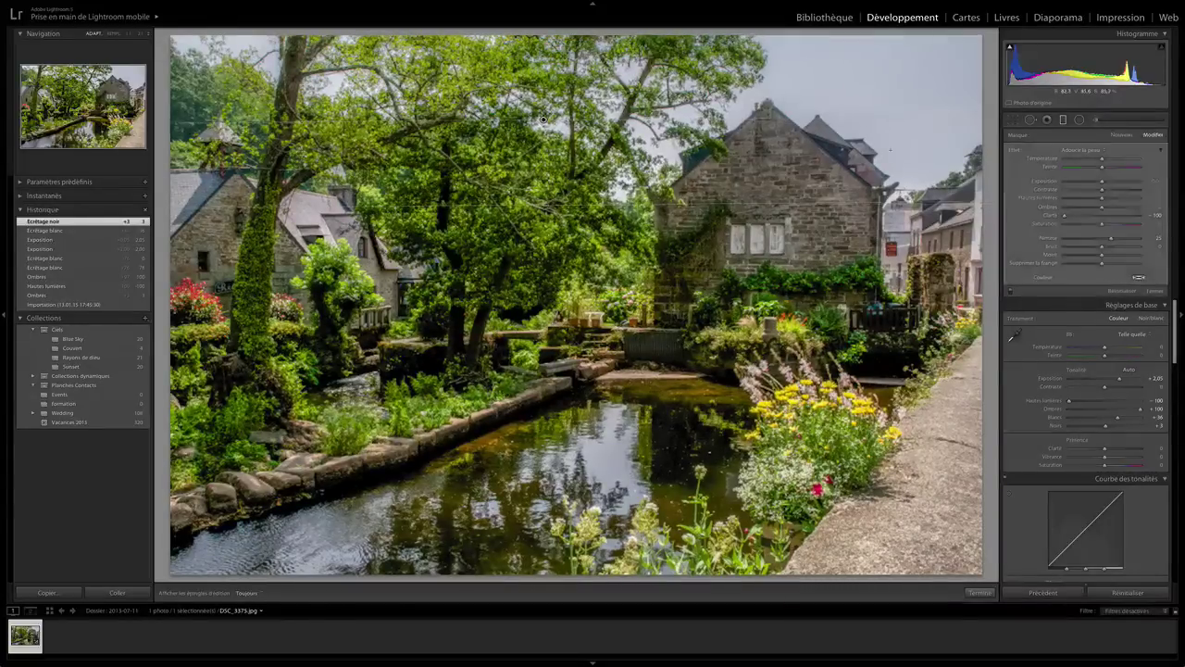
left_click(1104, 150)
left_click(1074, 60)
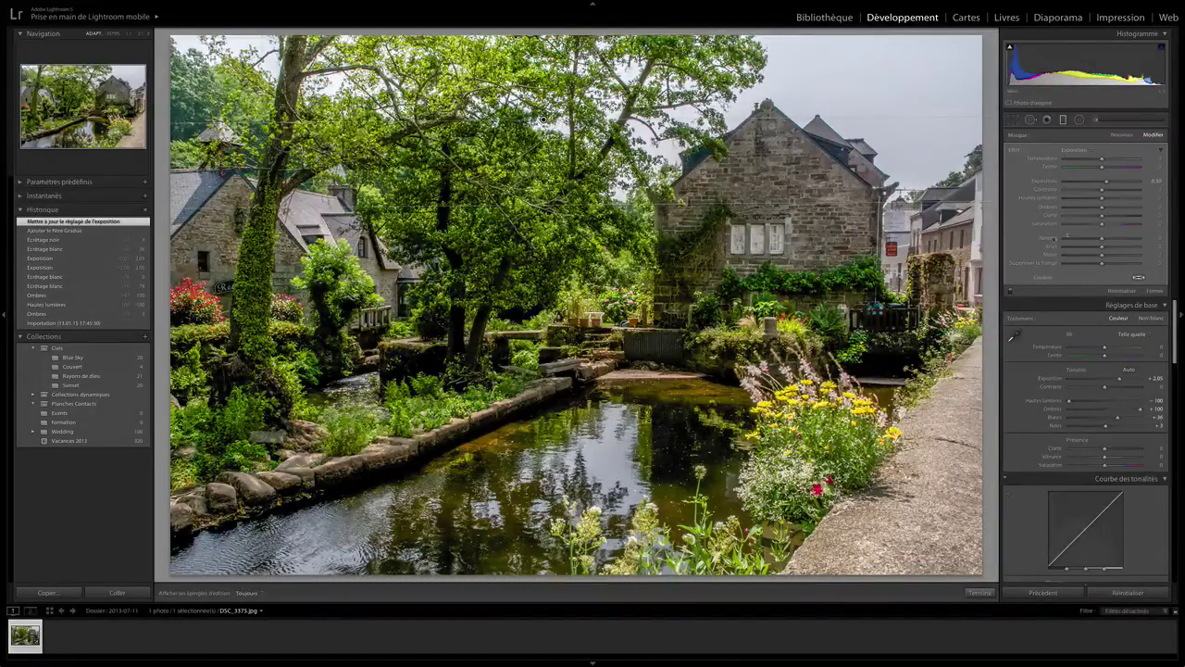
Step: Set the sky filter's exposure to −1.37 and its temperature to −13, and finish the filter
mouse_move(1105, 183)
left_mouse_down()
mouse_move(1075, 185)
mouse_move(1087, 183)
left_mouse_up()
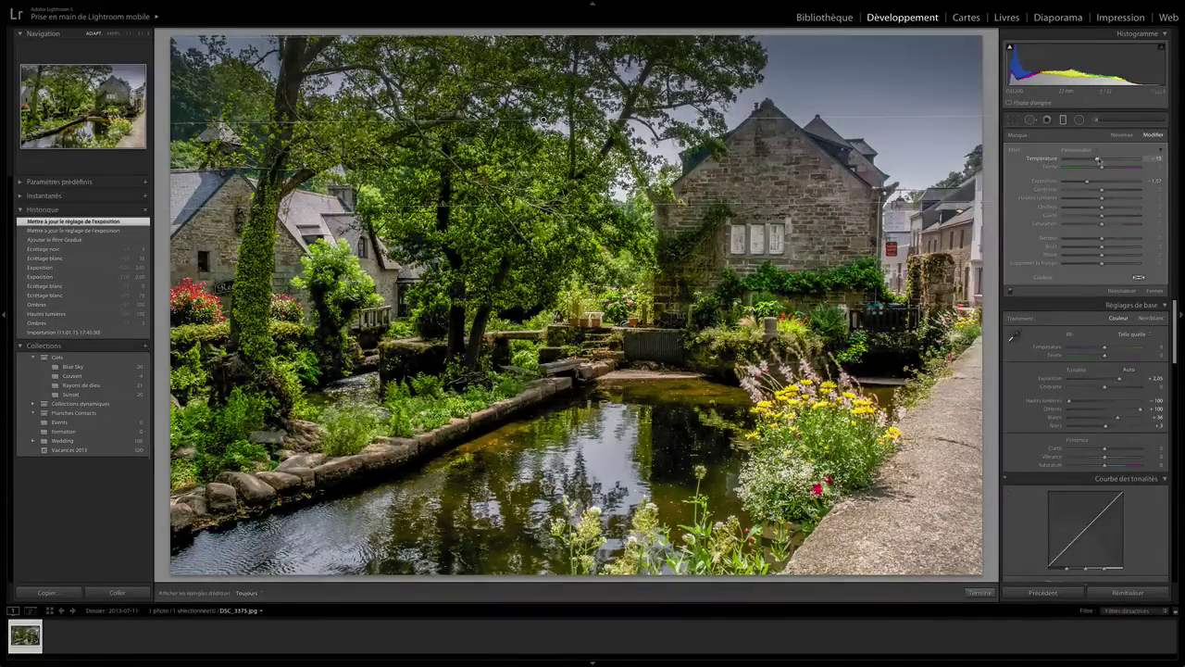
left_click_drag(1100, 159, 1098, 159)
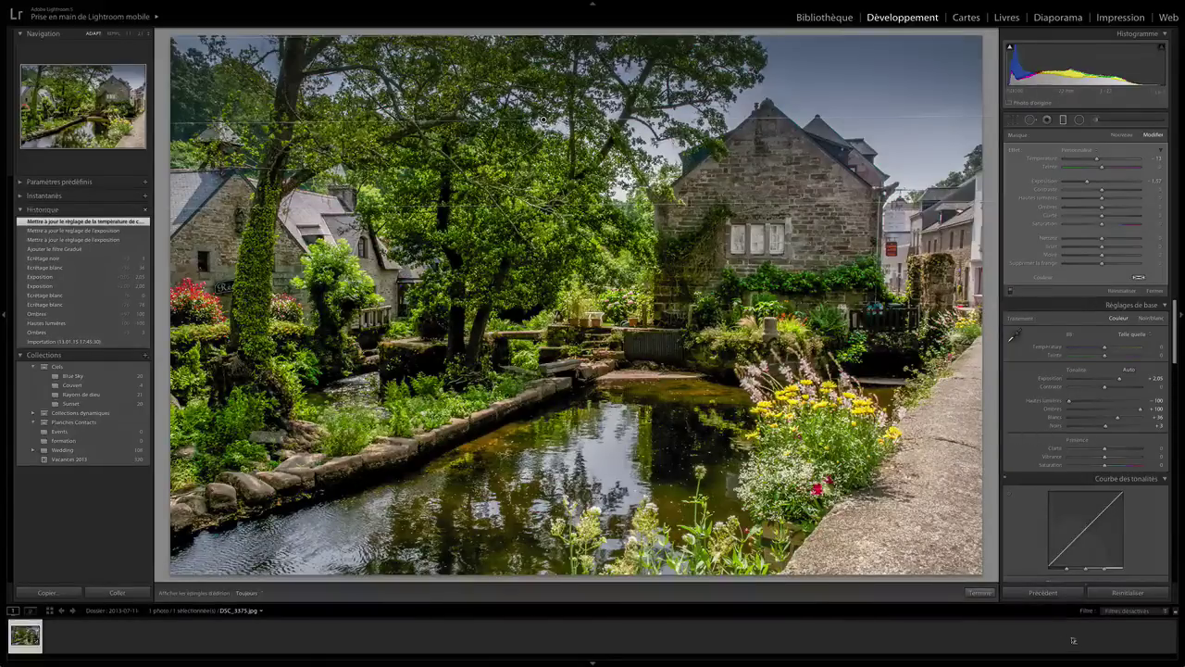
left_click(973, 593)
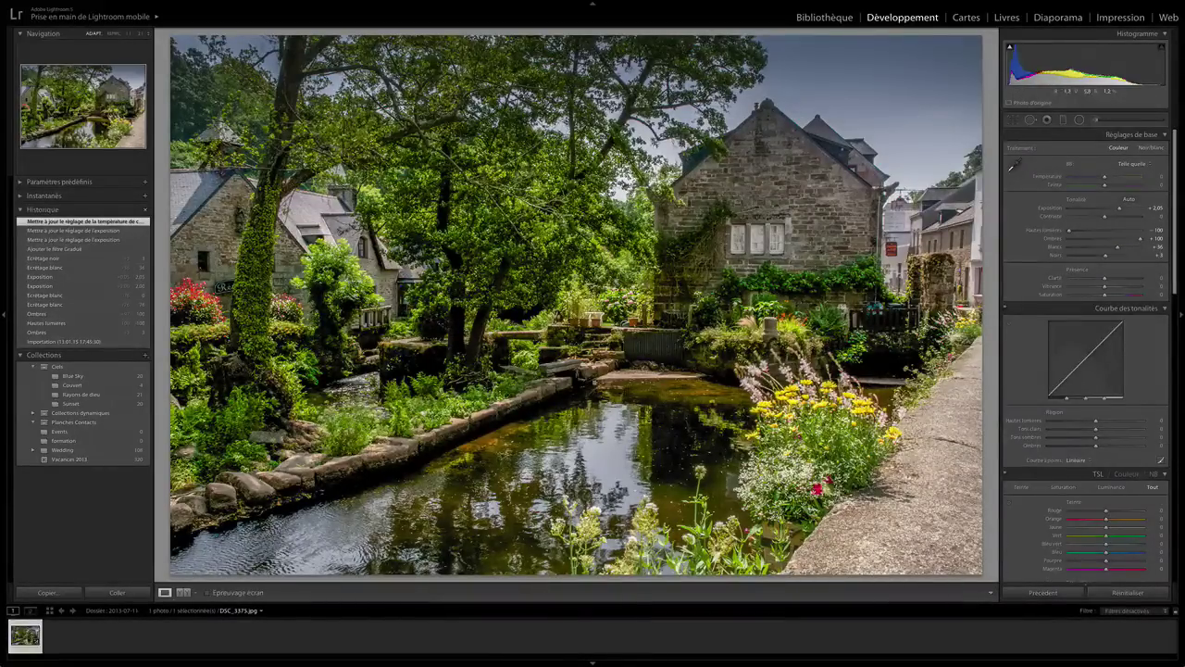
Step: Add a graduated filter from the photo's lower edge up over the water with exposure −1.00, and compare the result with the original
left_click(1064, 122)
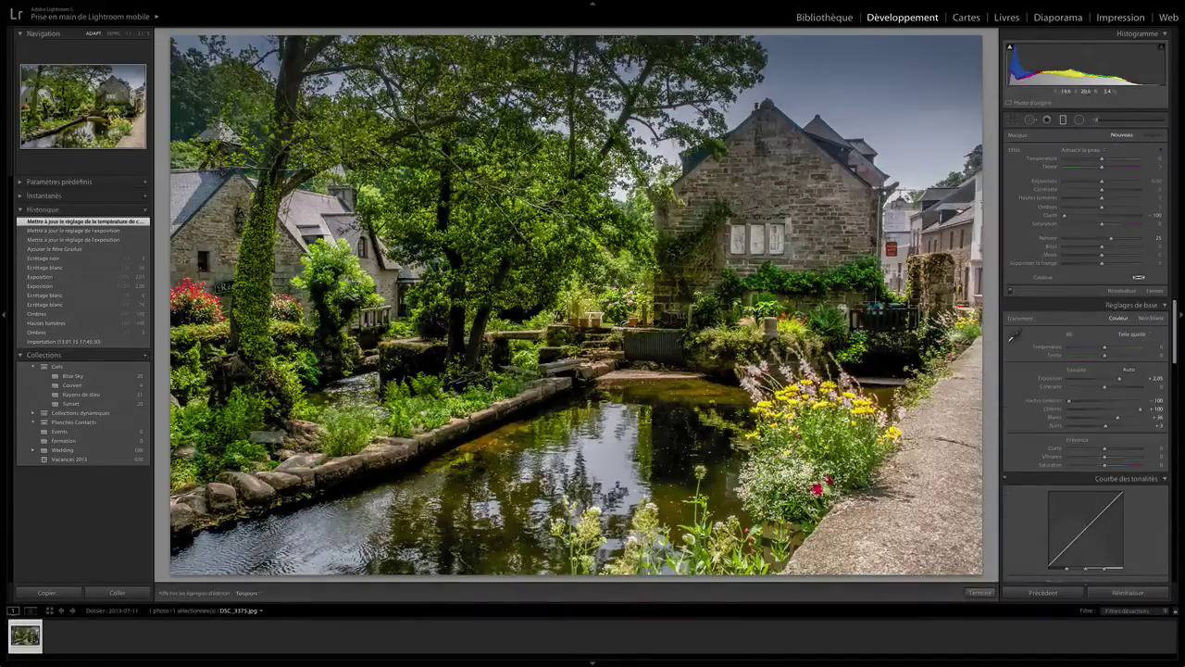
left_click_drag(559, 572, 558, 397)
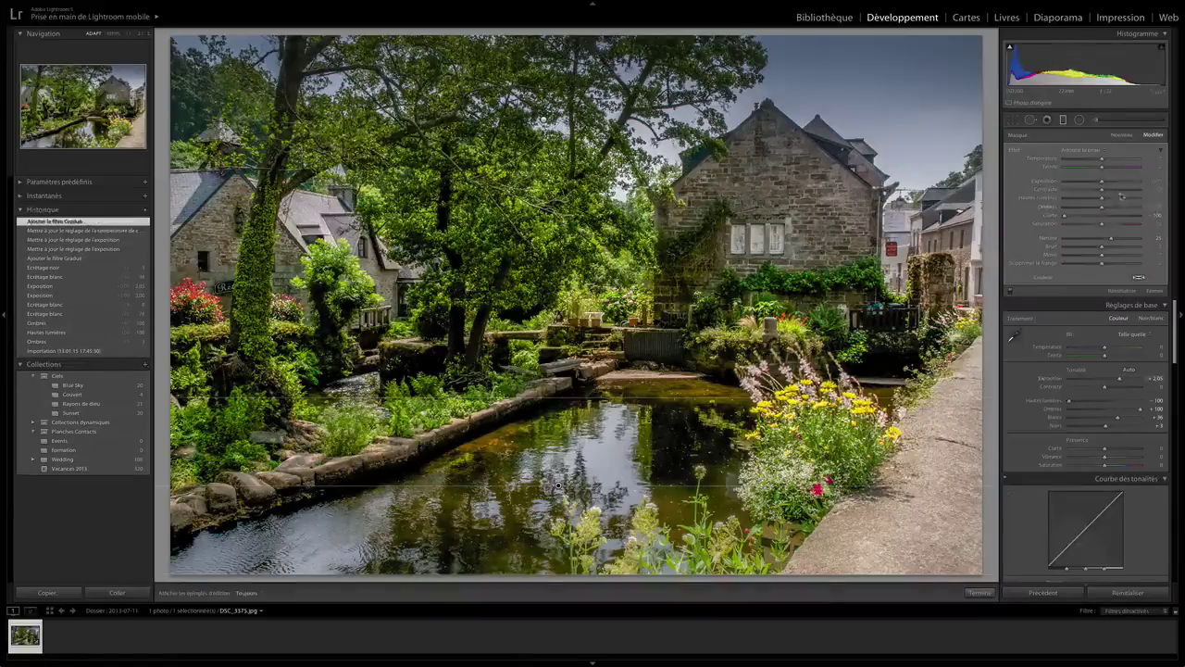
left_click(1079, 149)
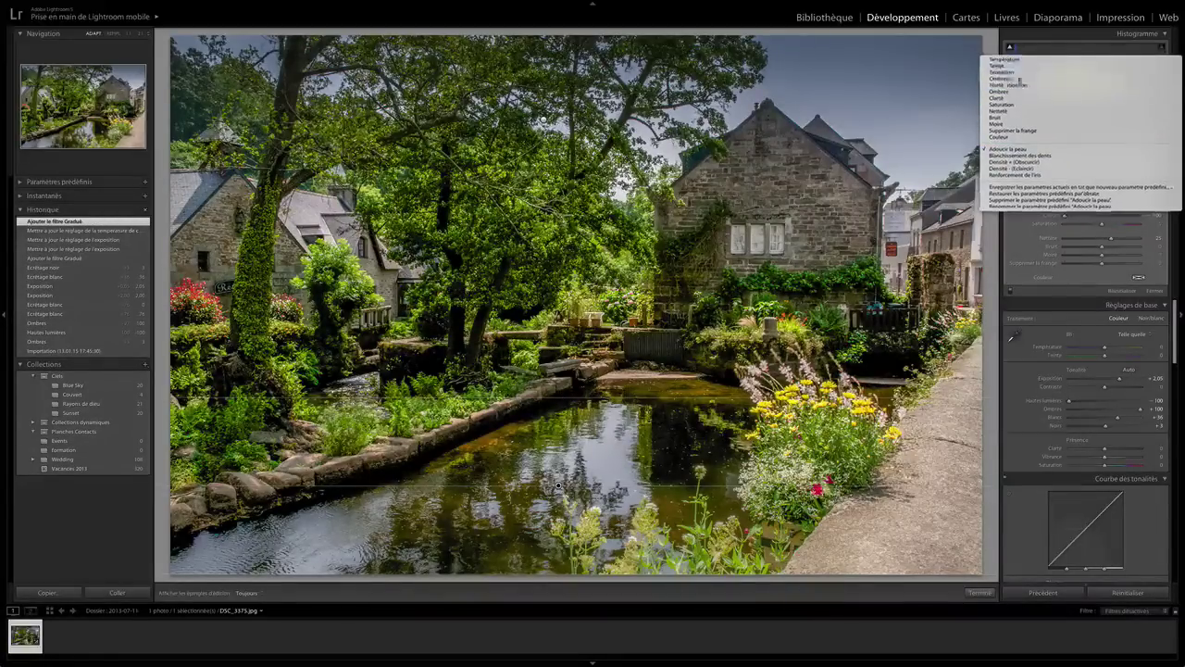
left_click(1002, 72)
left_click_drag(1099, 183, 1092, 182)
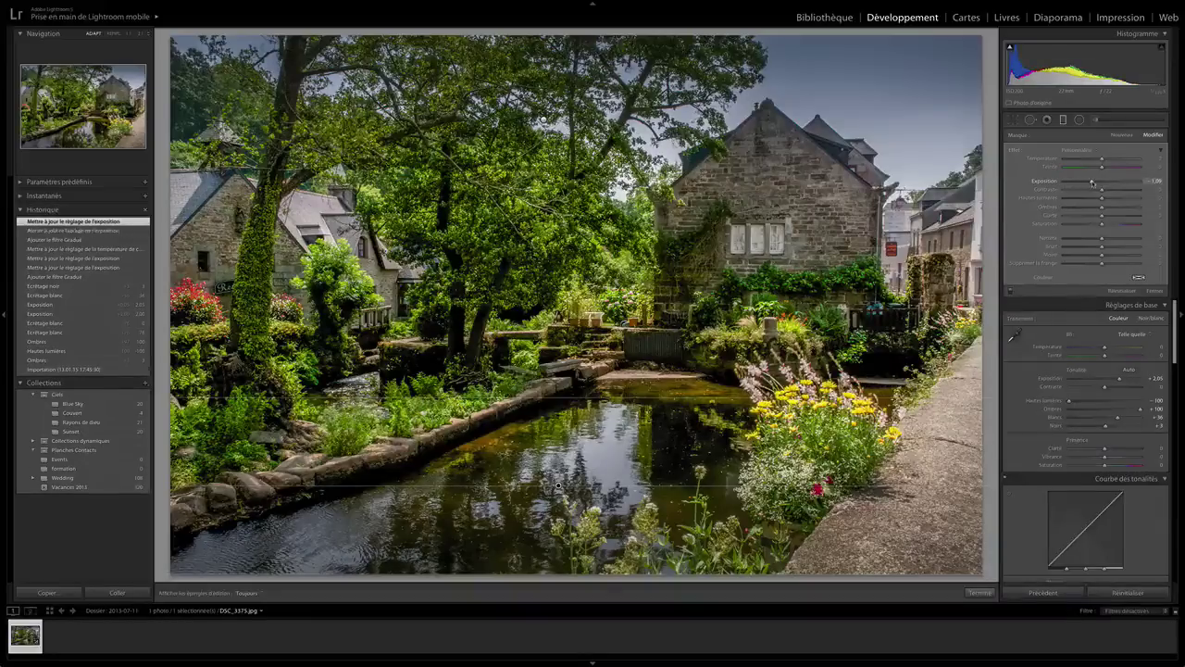
left_click(980, 591)
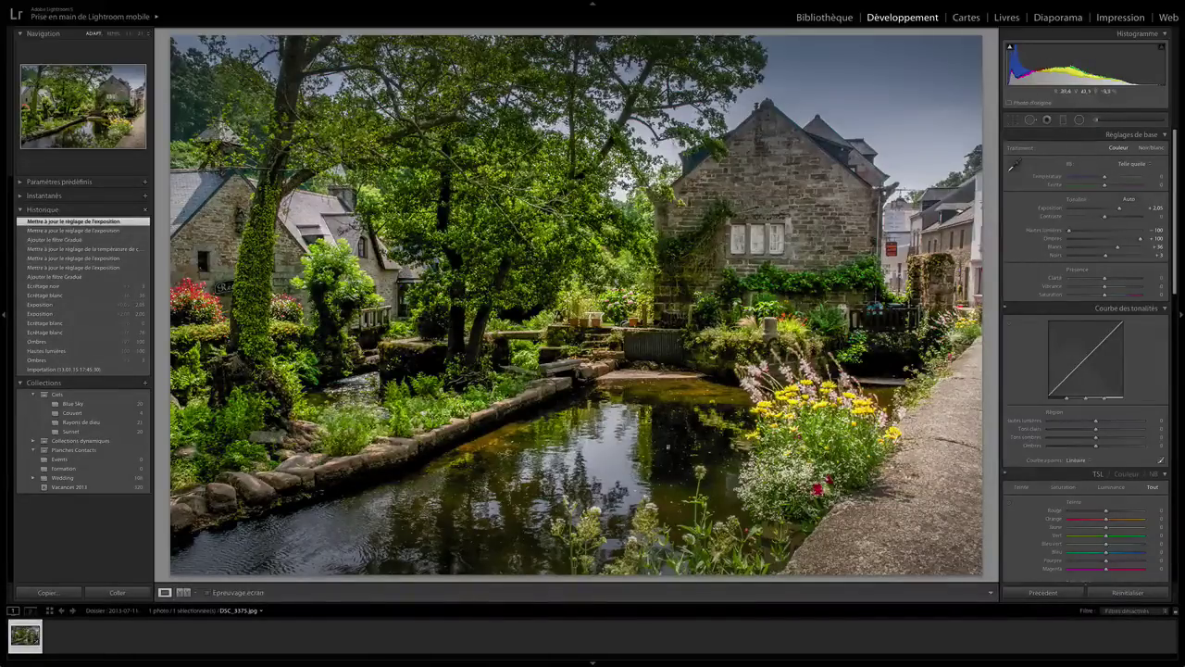
left_click(183, 592)
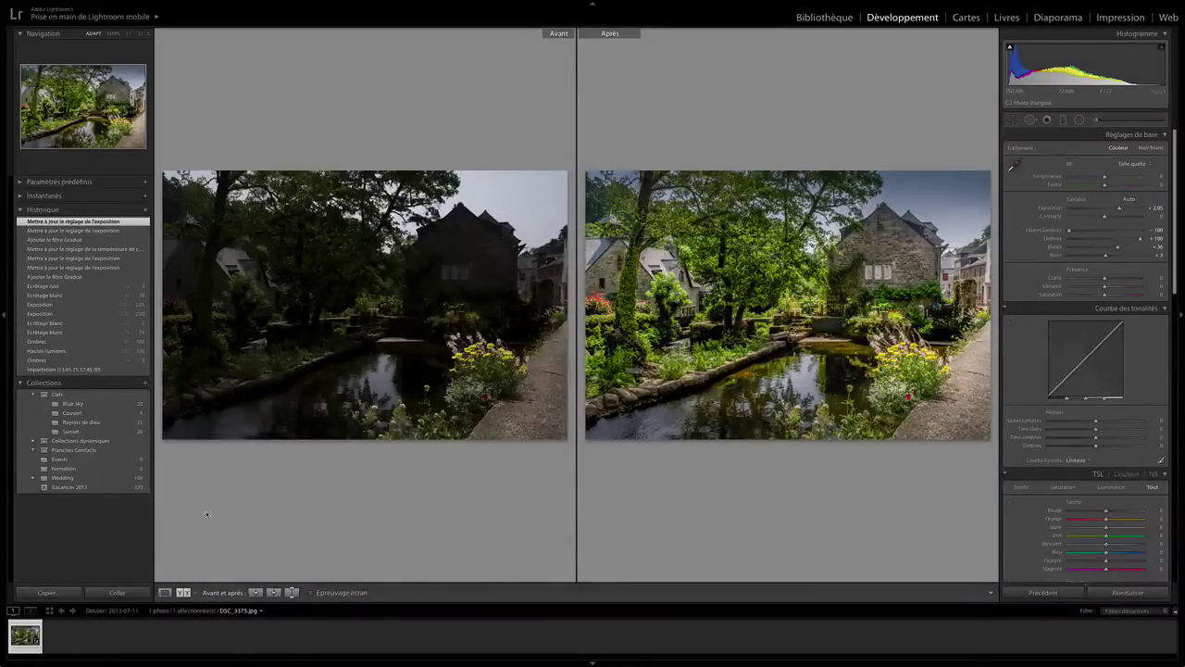
left_click(165, 592)
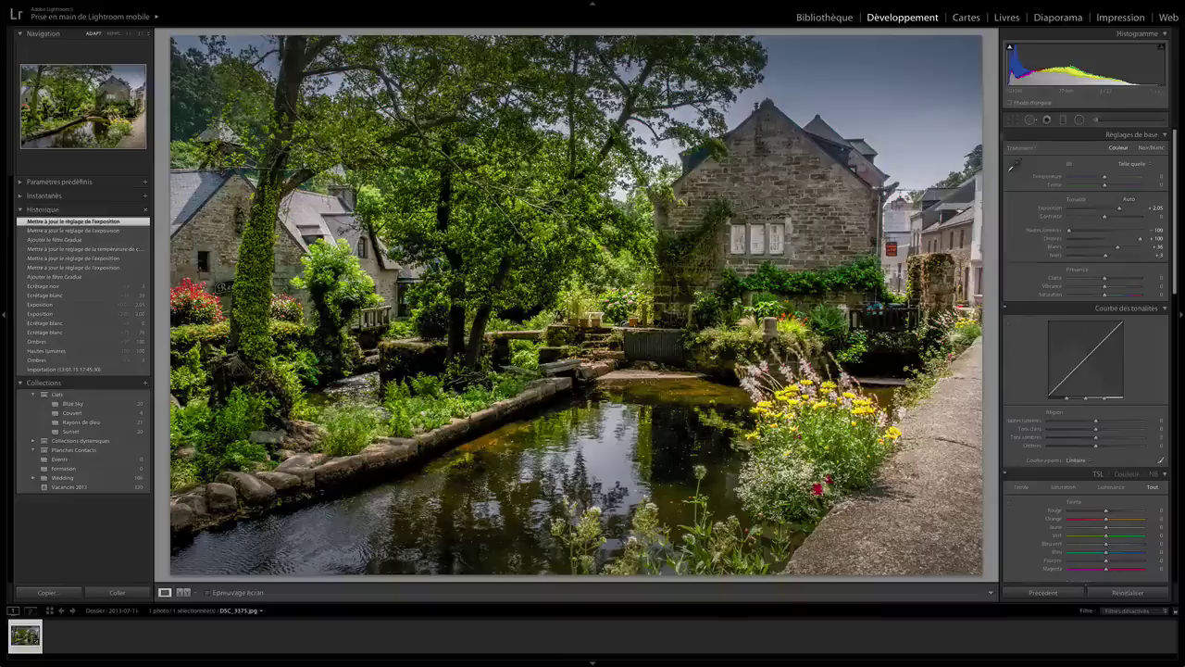
Step: Unlock the crop's proportions and crop away the path beside the pond and the foreground plants along the lower edge
left_click(1015, 120)
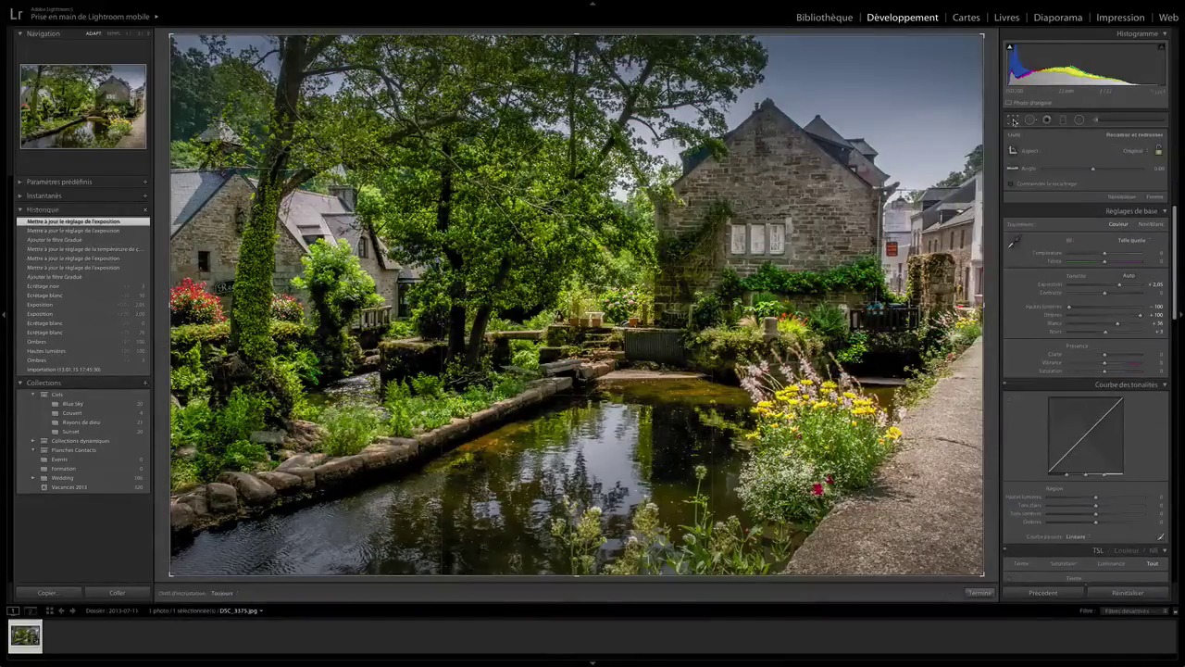
left_click(1159, 151)
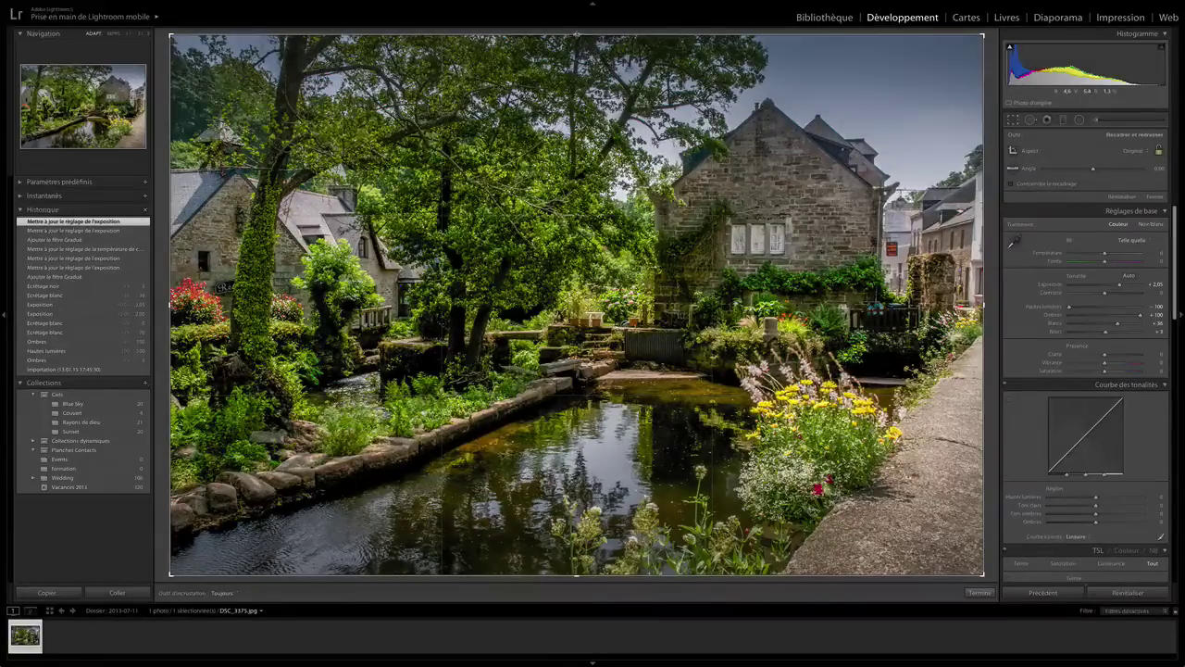
left_click_drag(576, 35, 576, 48)
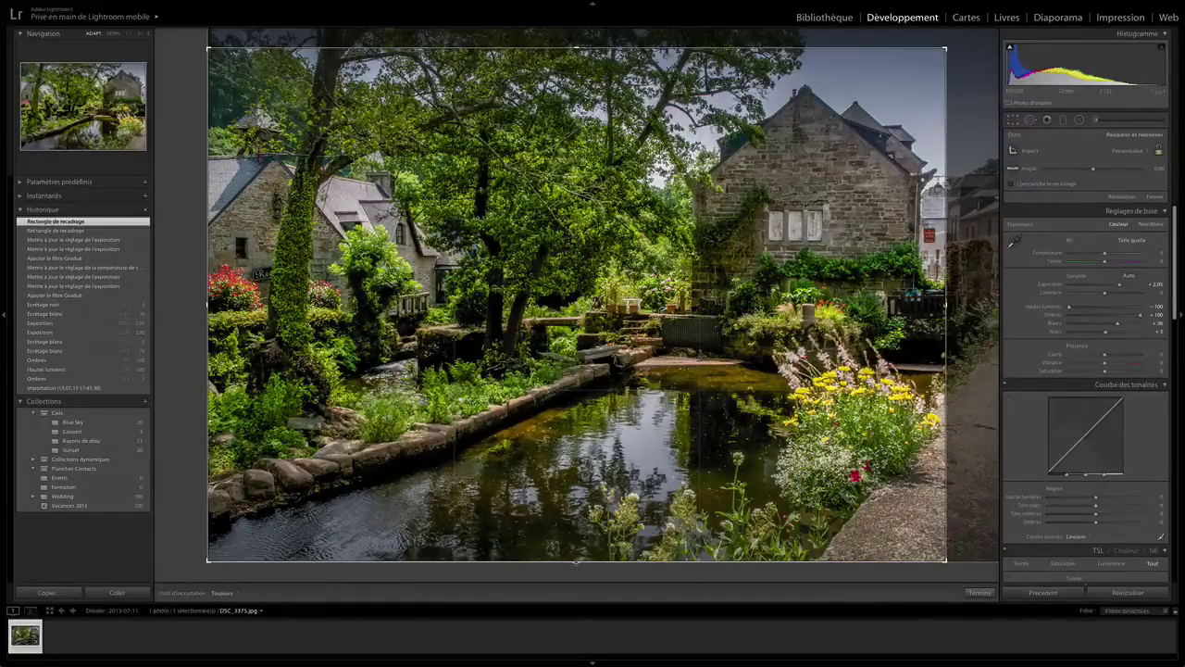
left_click_drag(576, 560, 577, 530)
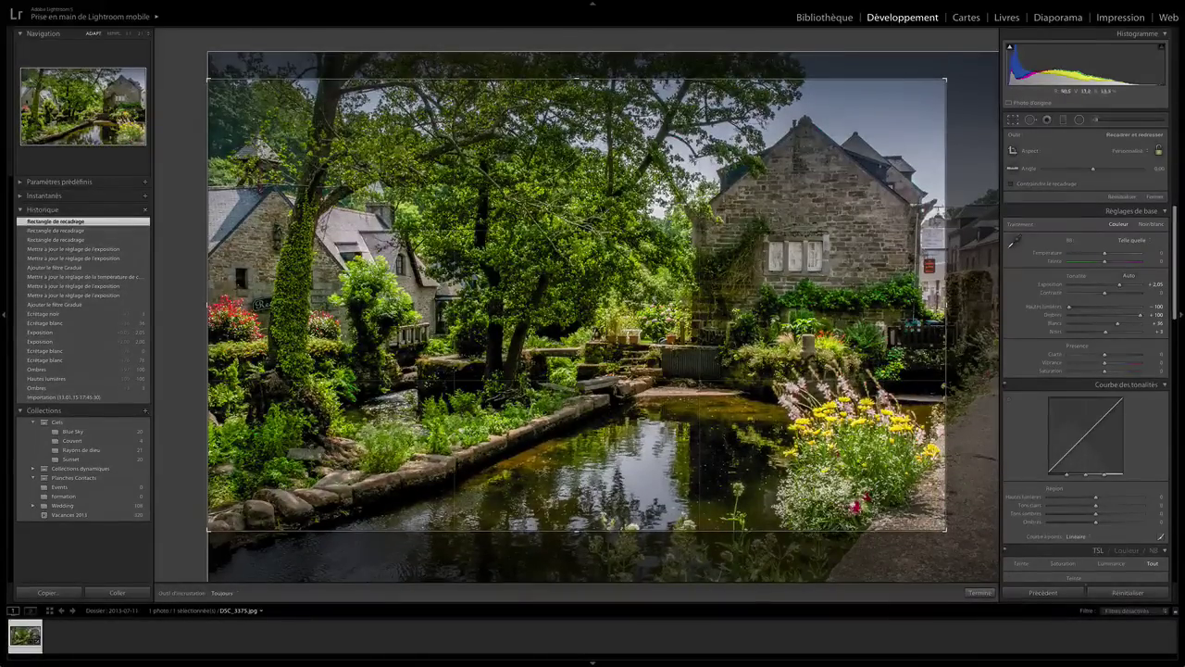
left_click_drag(576, 531, 578, 531)
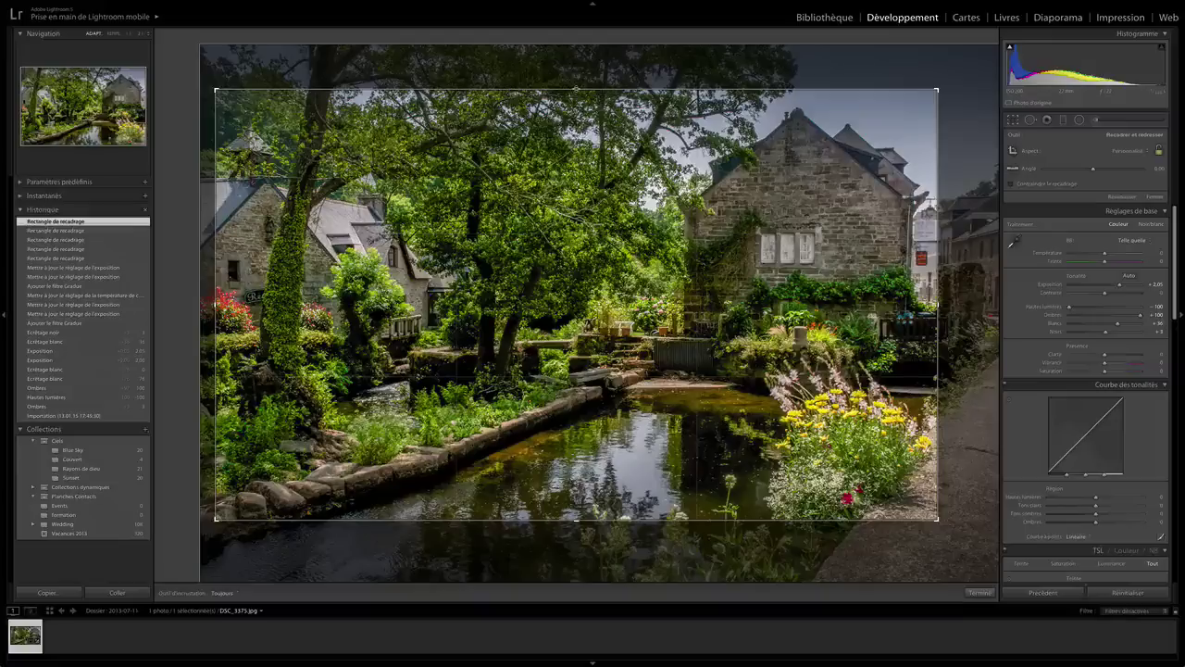
Step: Fine-tune the crop's upper edge so a little sky remains above the trees and roof, and apply the crop
left_click_drag(576, 89, 576, 78)
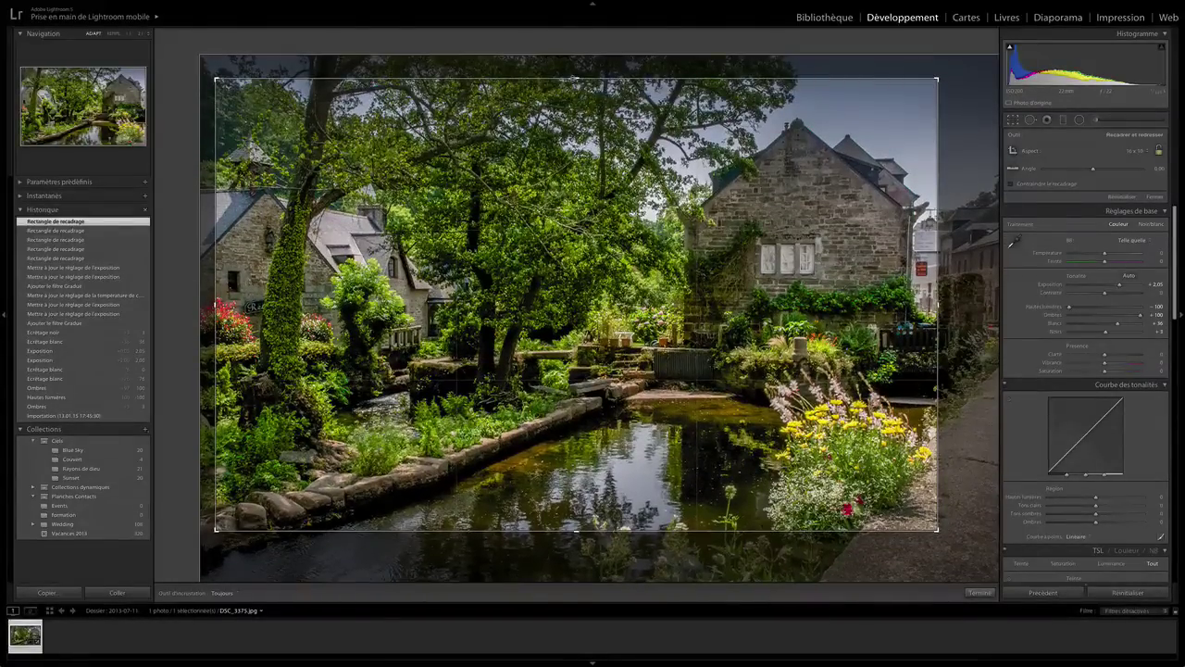
left_click_drag(574, 79, 574, 79)
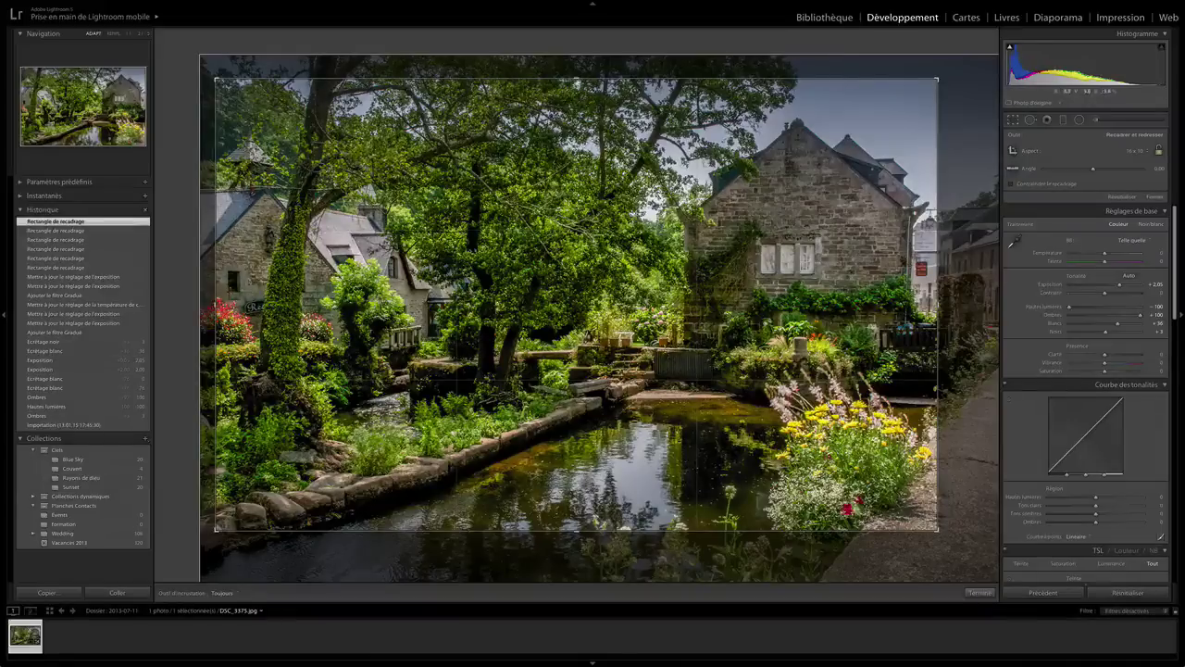
left_click_drag(576, 79, 576, 92)
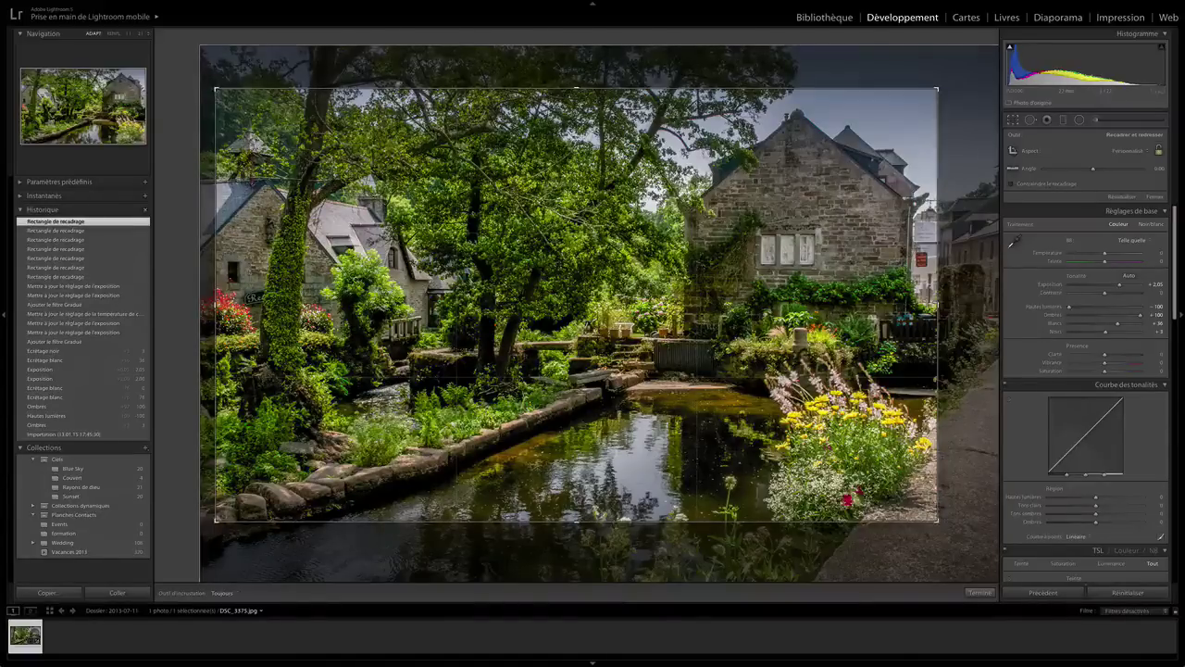
left_click_drag(576, 88, 576, 79)
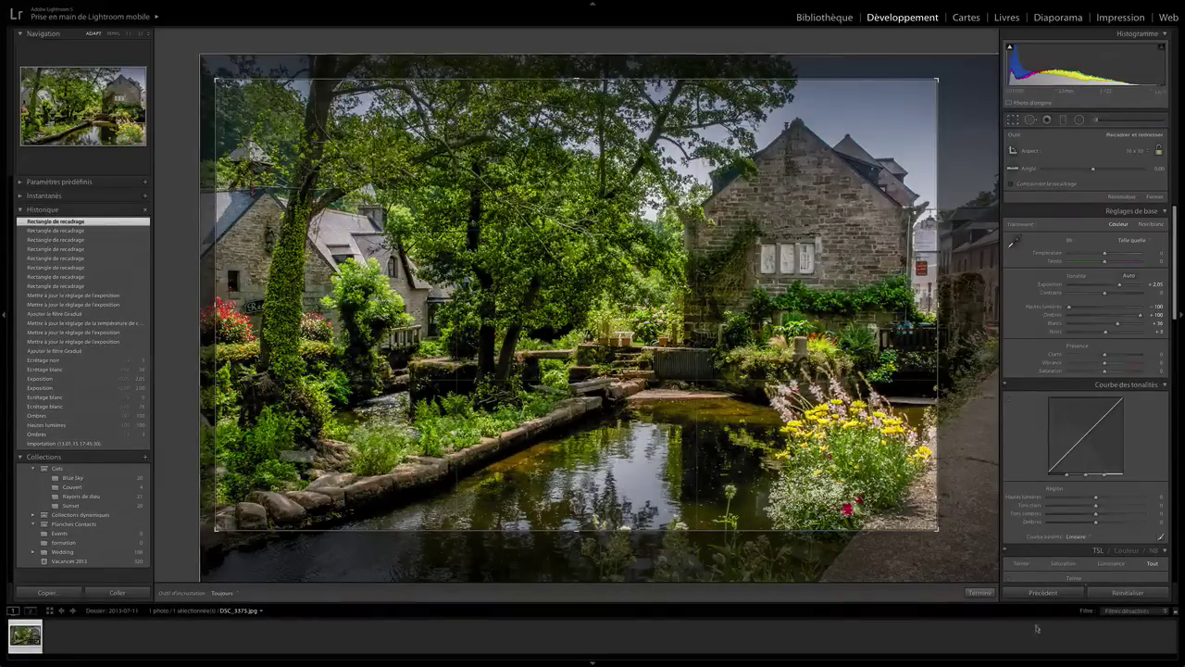
left_click(980, 592)
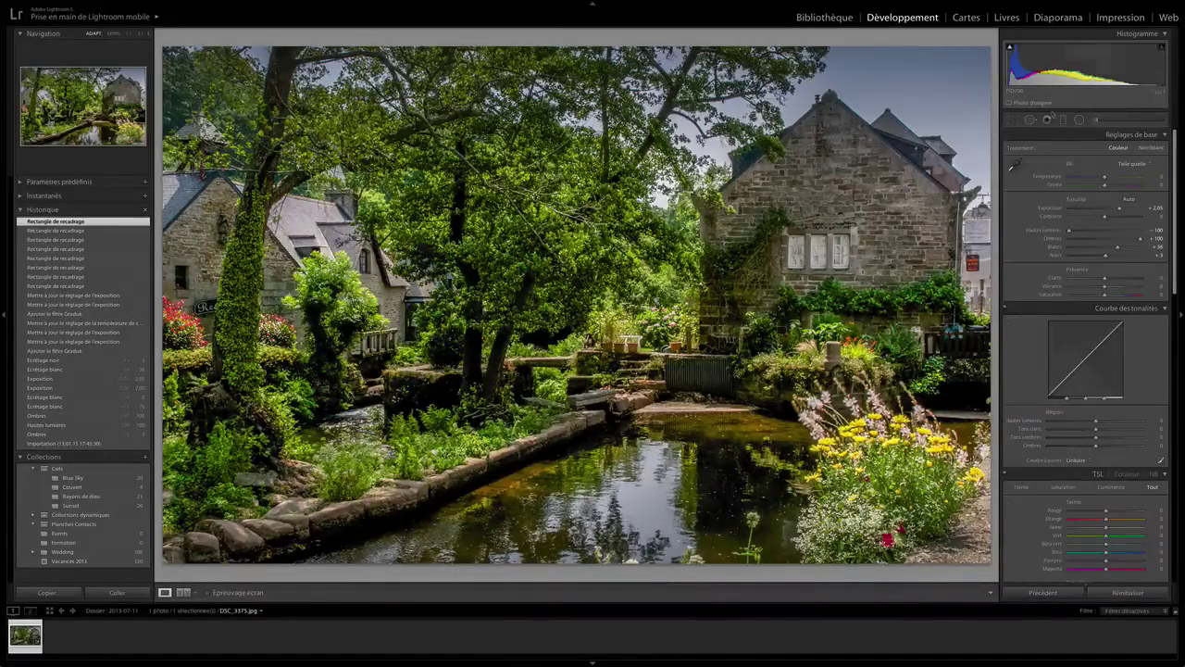
Step: Start Spot Removal with the brush feather lowered to 30 and the brush size raised to 59
left_click(1031, 121)
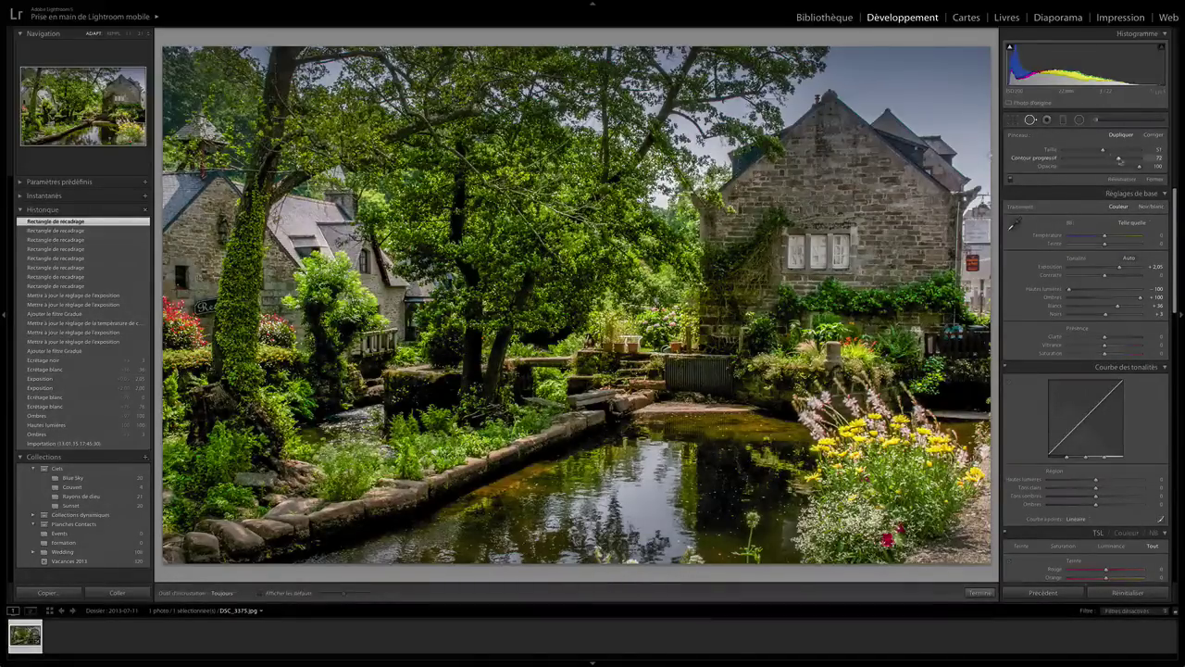
mouse_move(1120, 160)
left_mouse_down()
mouse_move(1078, 160)
mouse_move(1096, 158)
left_mouse_up()
scroll(748, 525, "up", 2)
Step: Try to paint out the tall flower stem in the pond with one spot removal stroke, and undo it
left_click(747, 518)
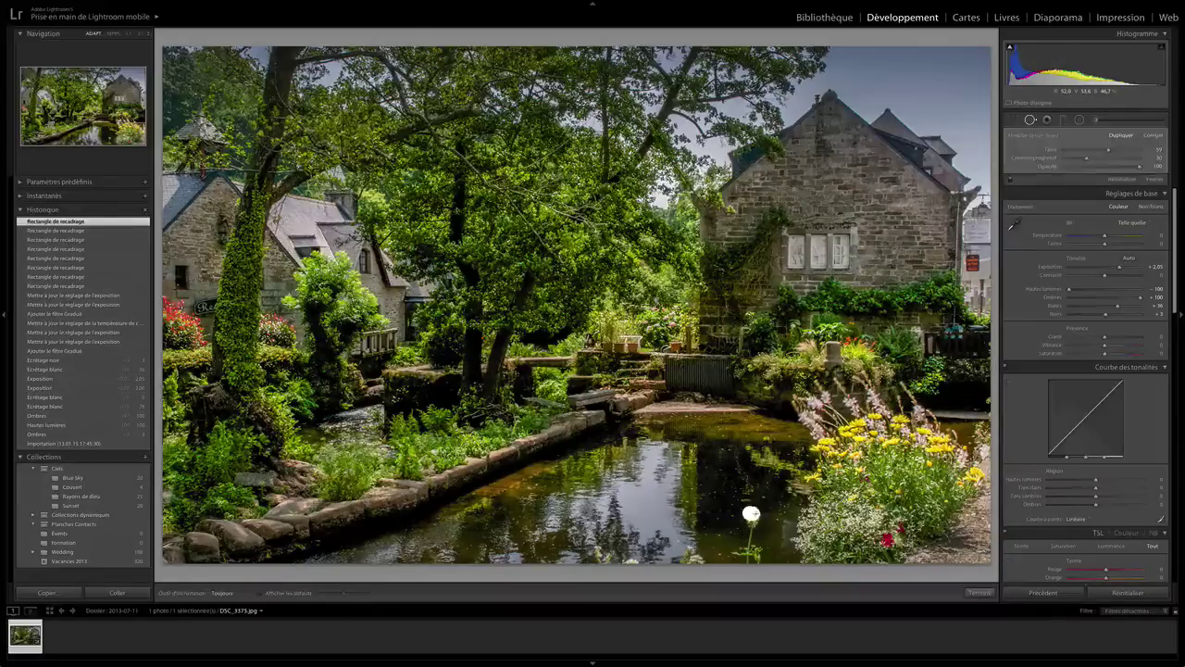
mouse_move(753, 518)
left_mouse_down()
mouse_move(750, 557)
mouse_move(737, 553)
mouse_move(762, 559)
mouse_move(736, 554)
left_mouse_up()
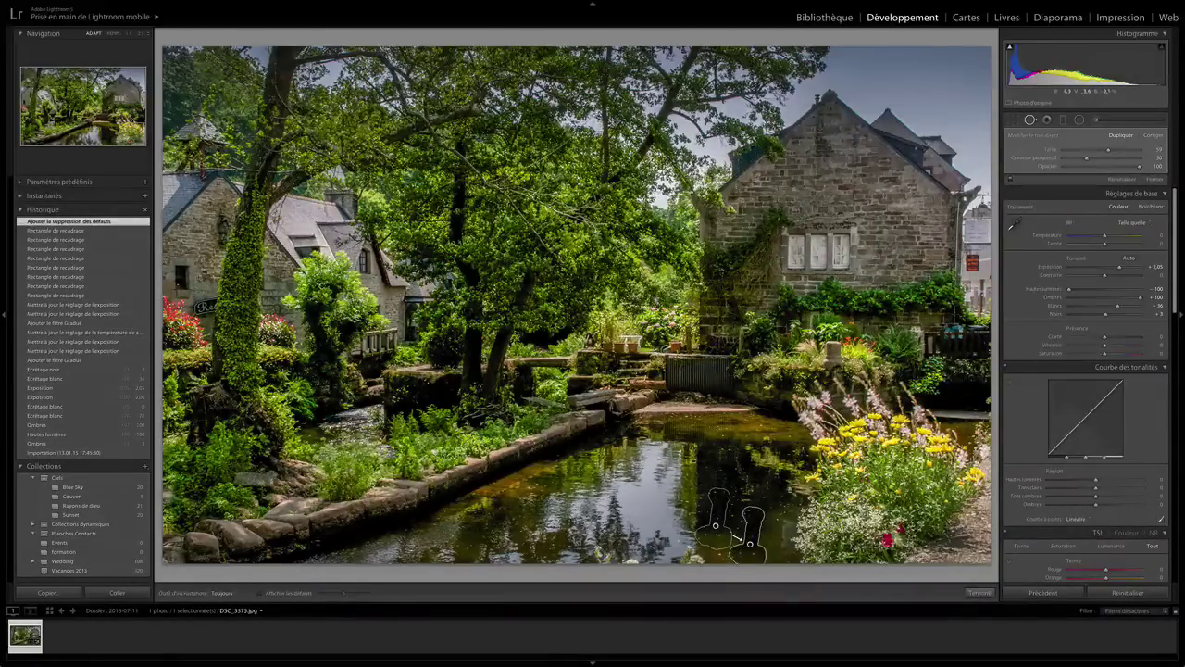
left_click(981, 593)
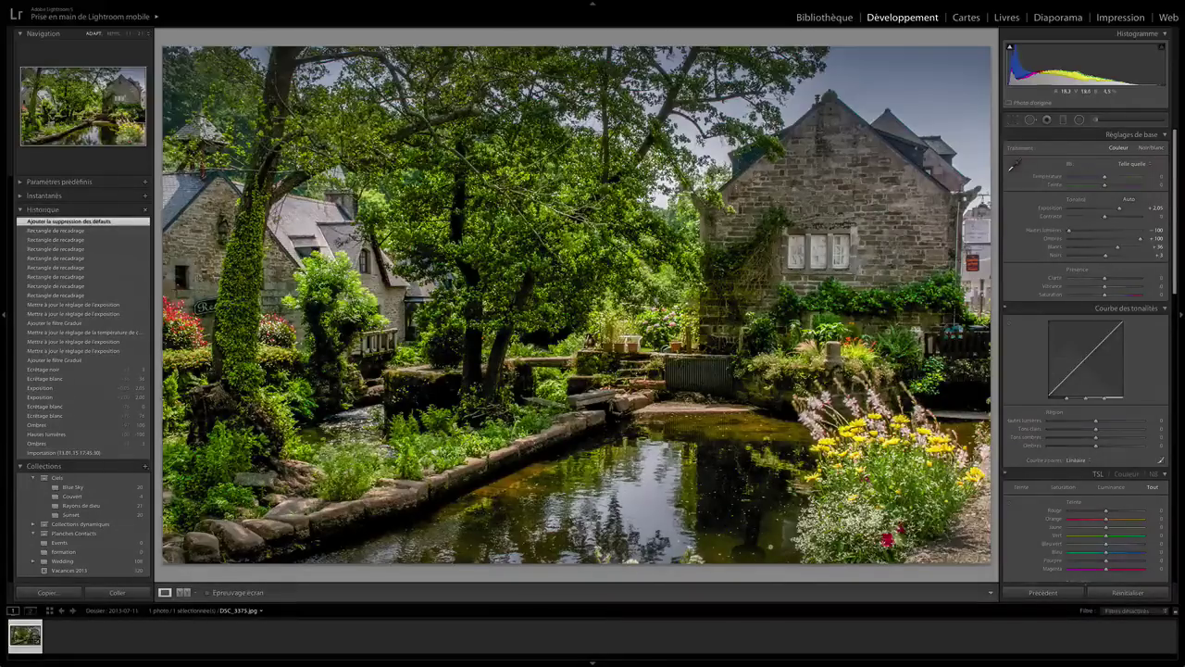
key("ctrl+z")
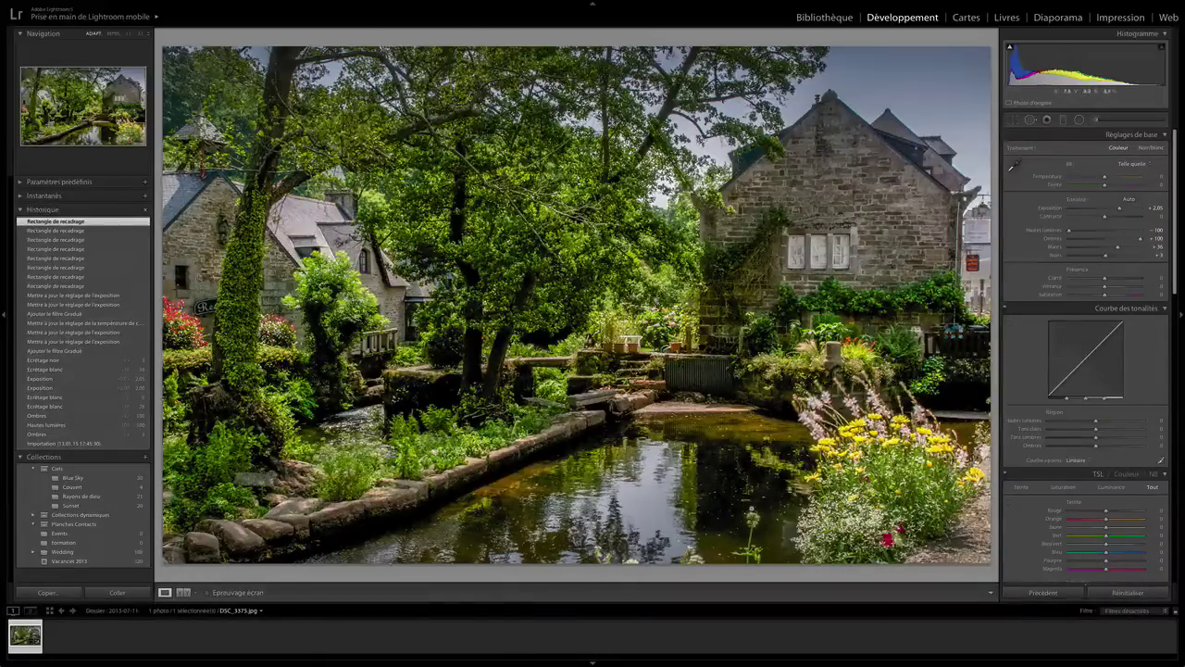
Step: Remove the tall flower's head and base and the plant tips along the pond's lower edge with separate spot removals
left_click(1030, 121)
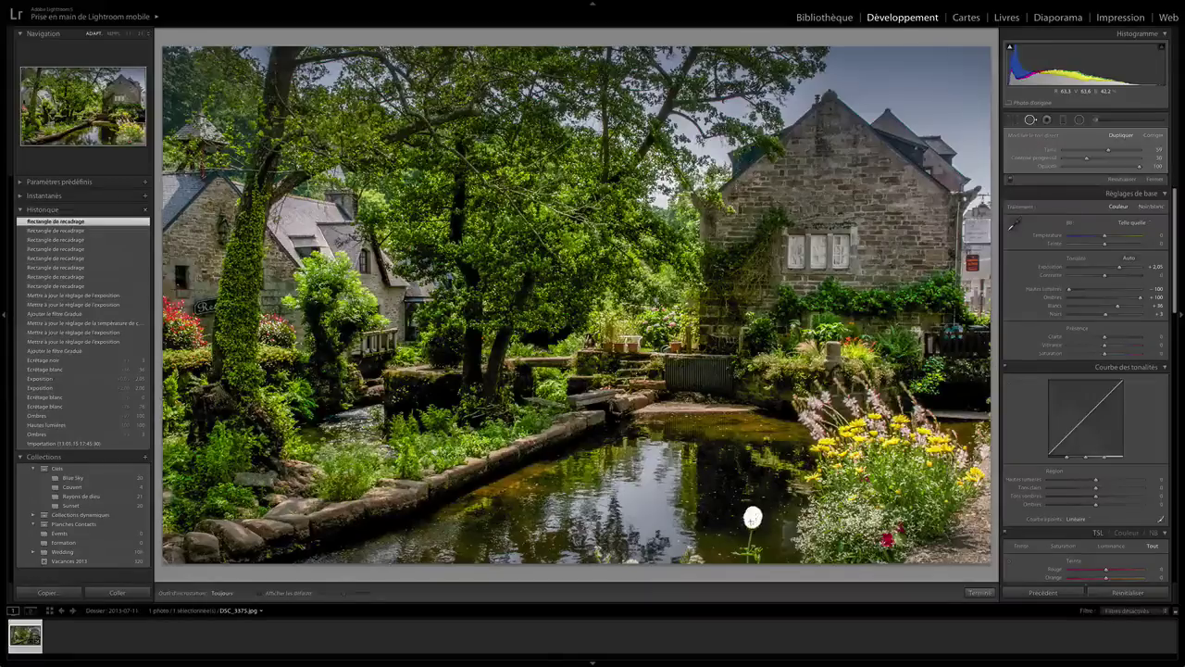
left_click(752, 523)
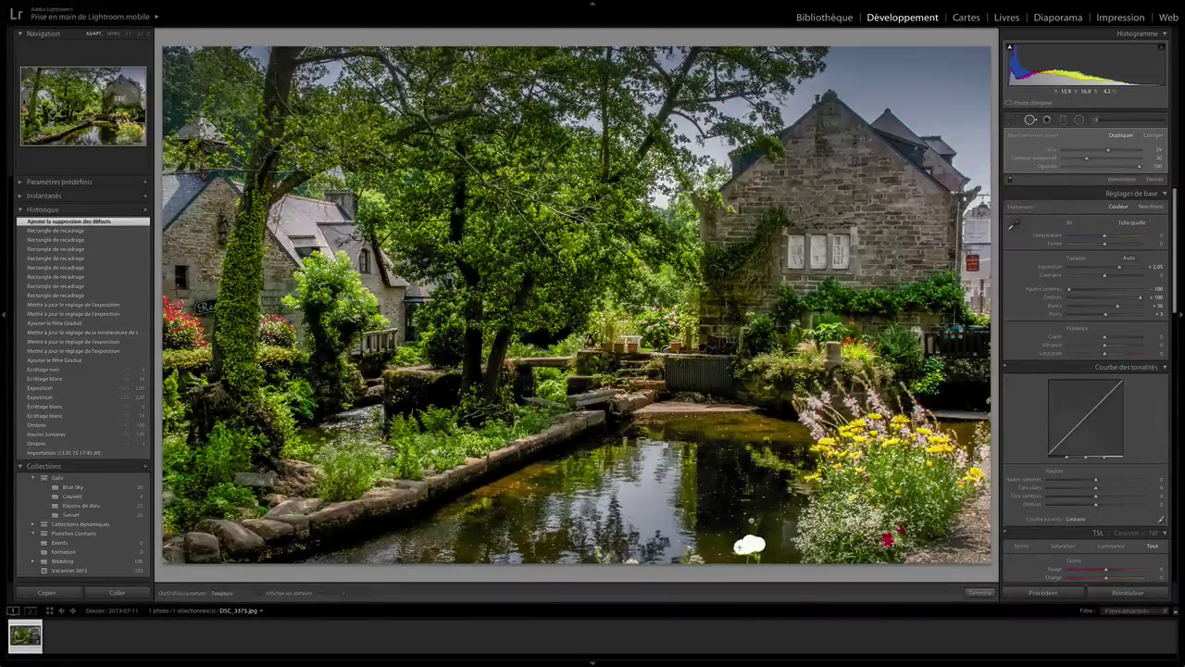
left_click(749, 550)
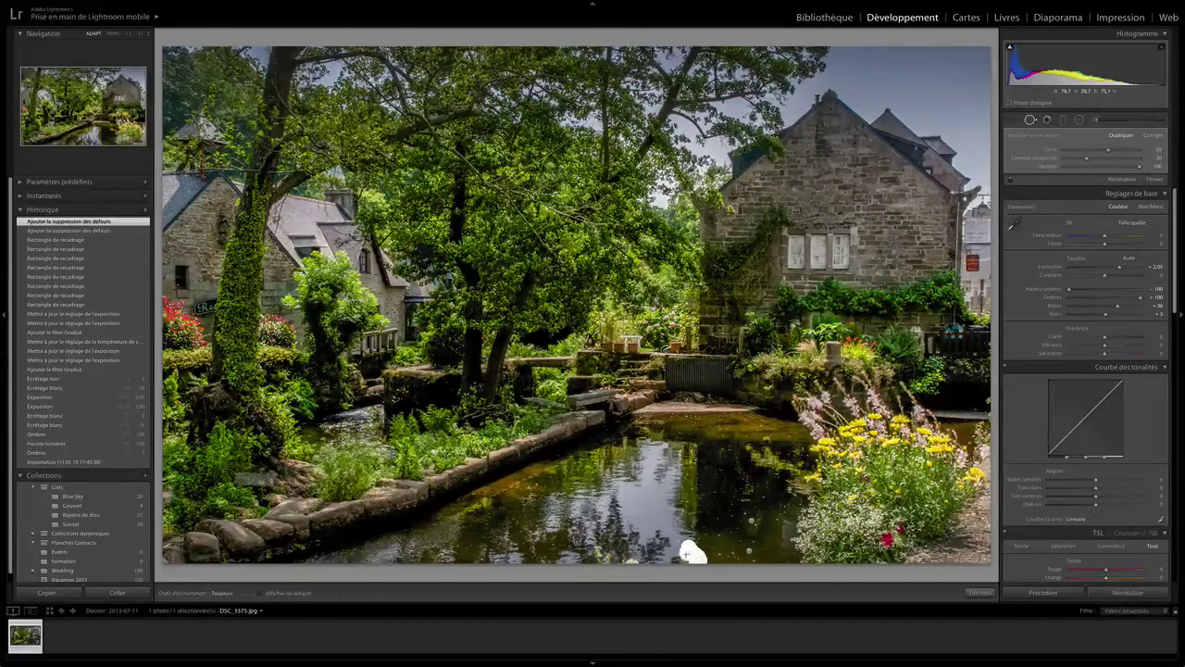
left_click_drag(690, 554, 692, 556)
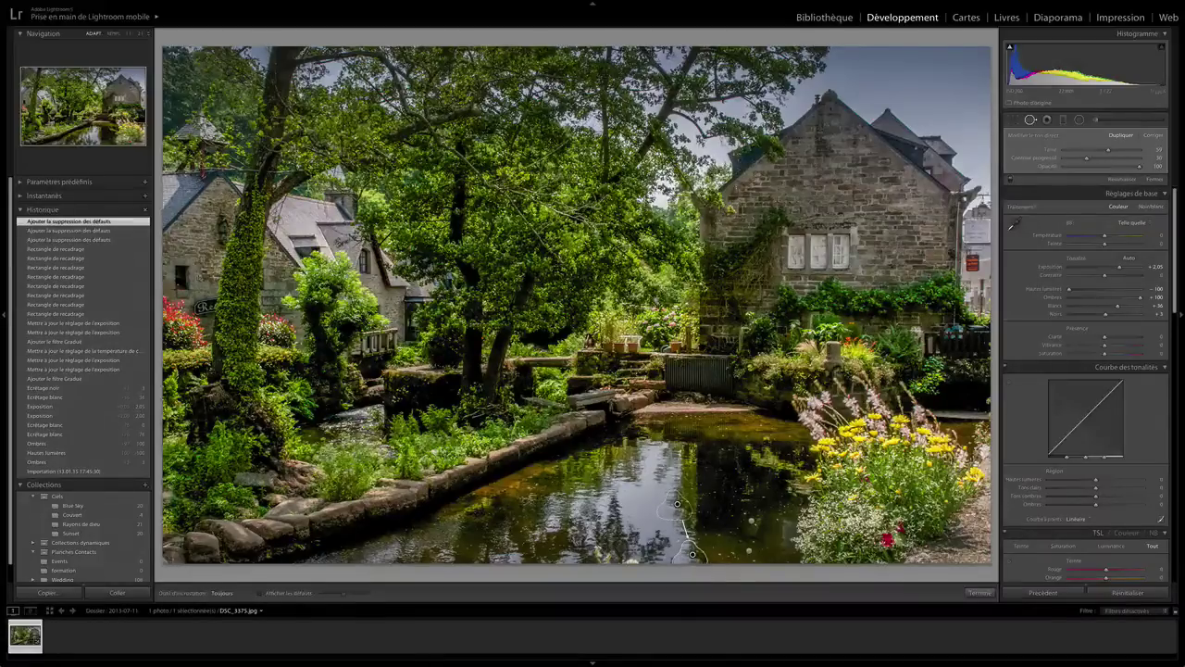
left_click_drag(633, 558, 634, 558)
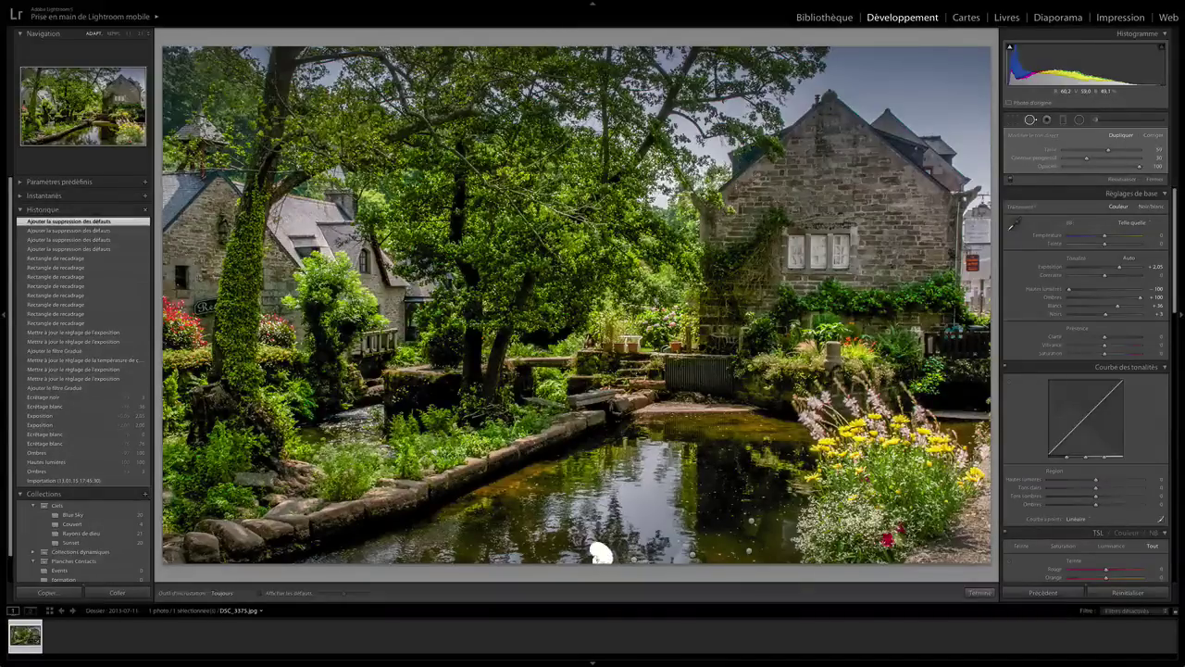
left_click(600, 552)
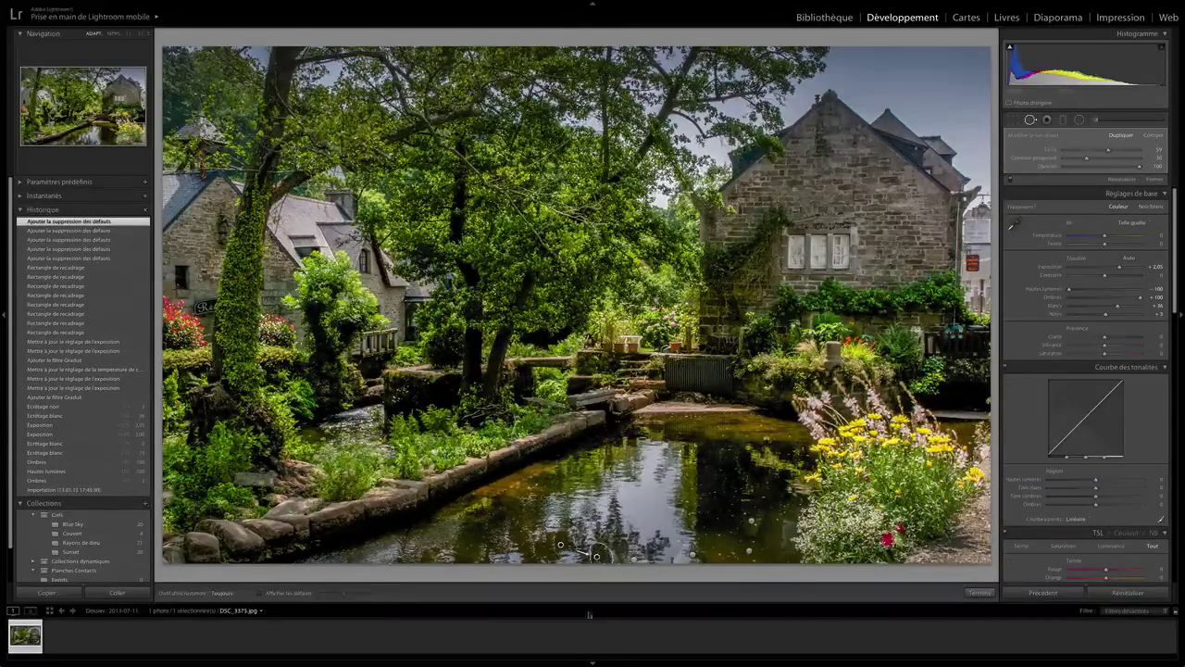
left_click(979, 592)
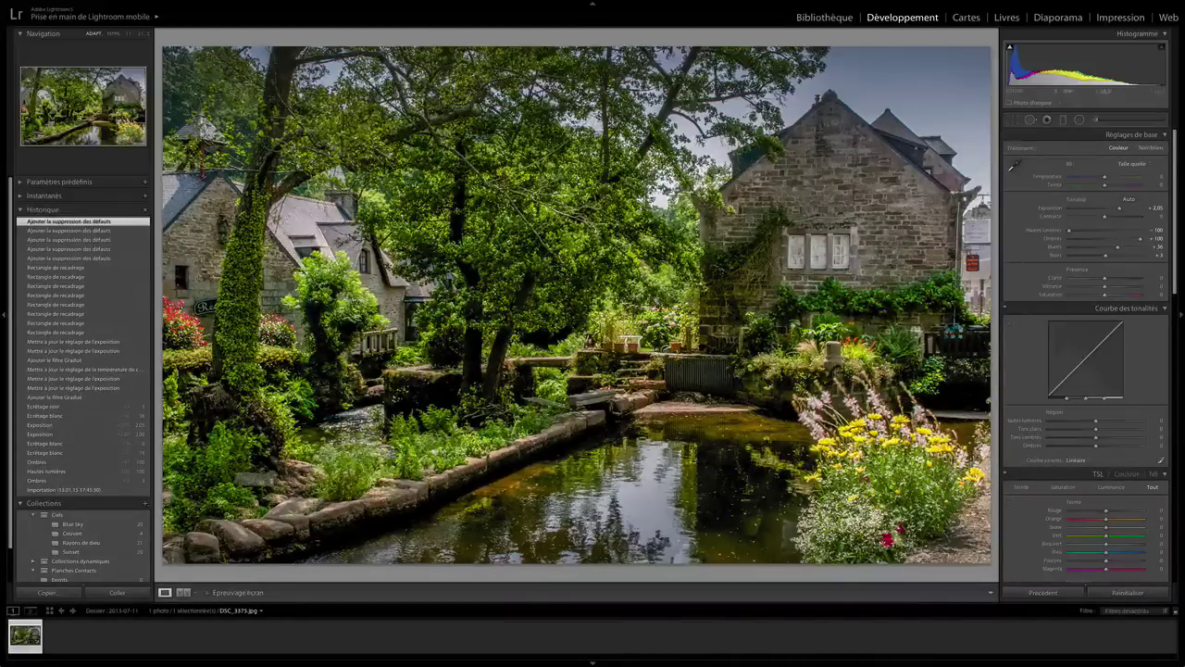
Step: Reopen Spot Removal and delete the correction over the wider plant tip at the pond's lower edge
left_click(1030, 119)
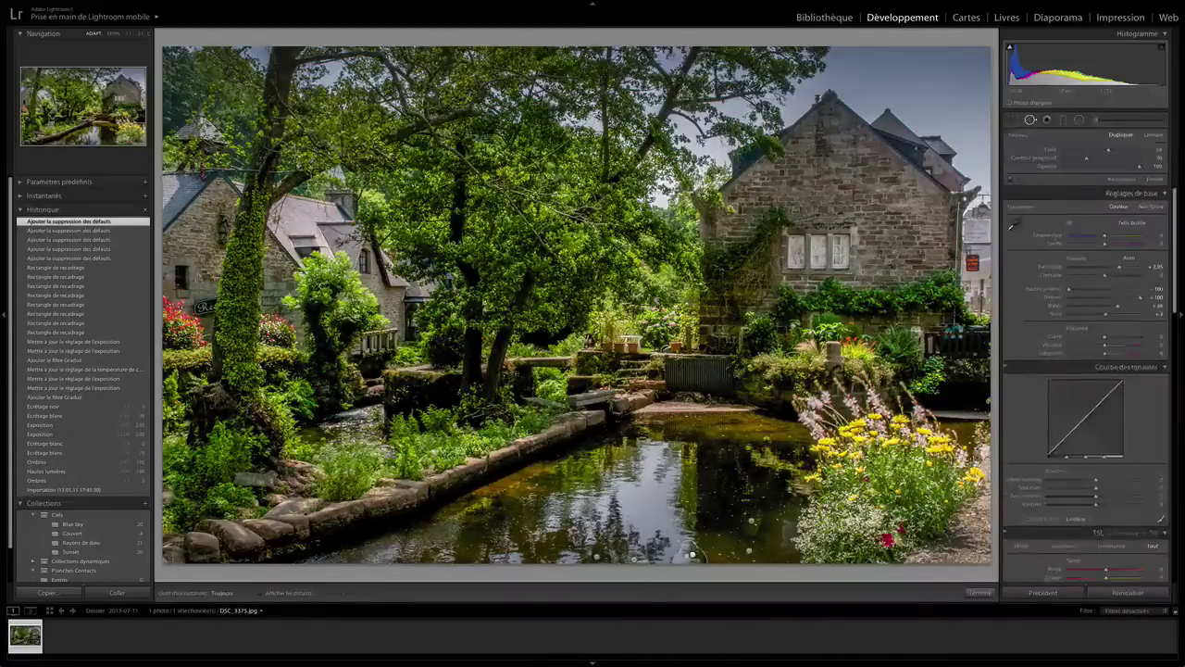
left_click(692, 554)
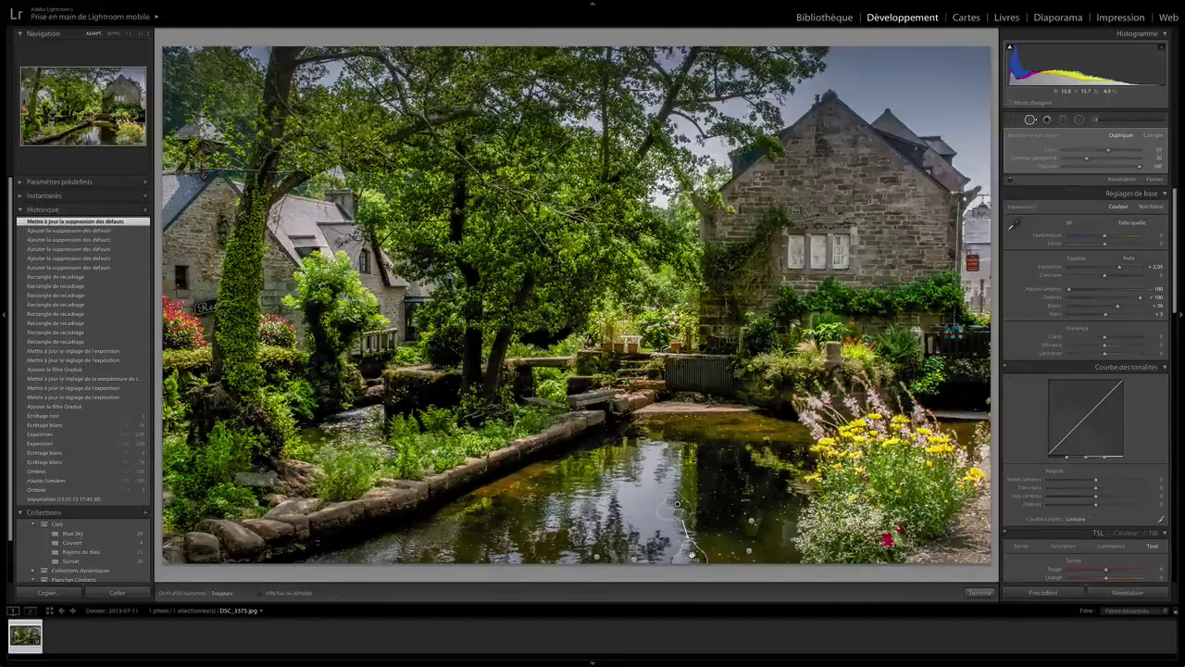
key("Delete")
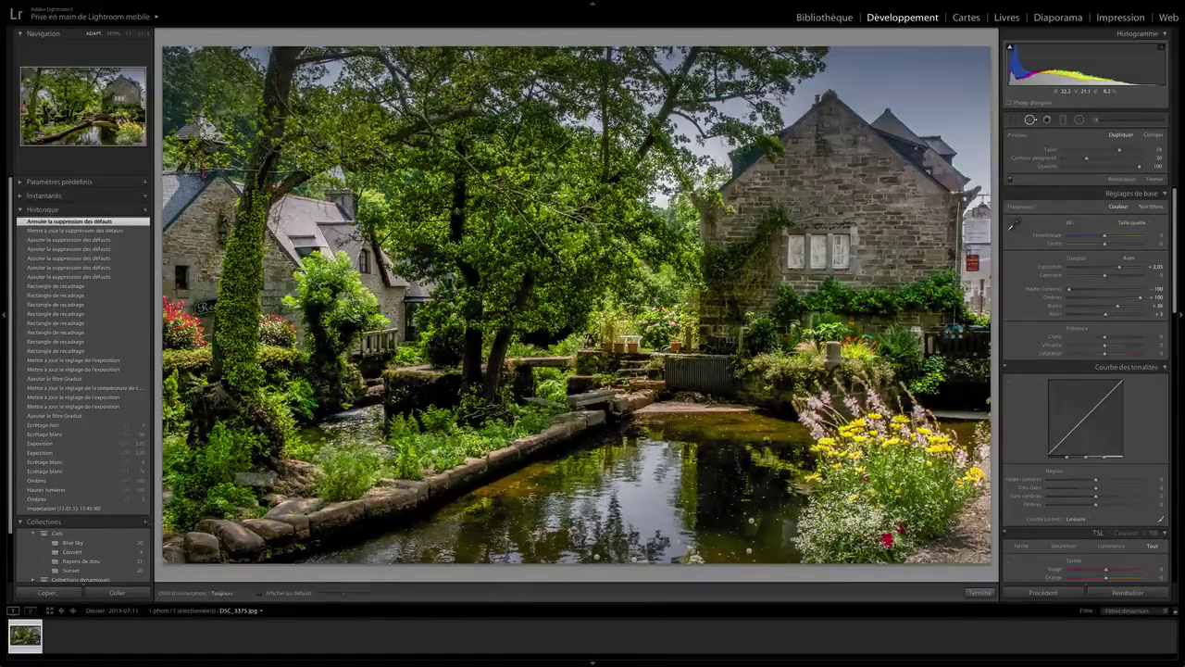
Step: Paint out that plant tip again with brush size 74 and move its source to the dark water beside it
left_click(697, 554)
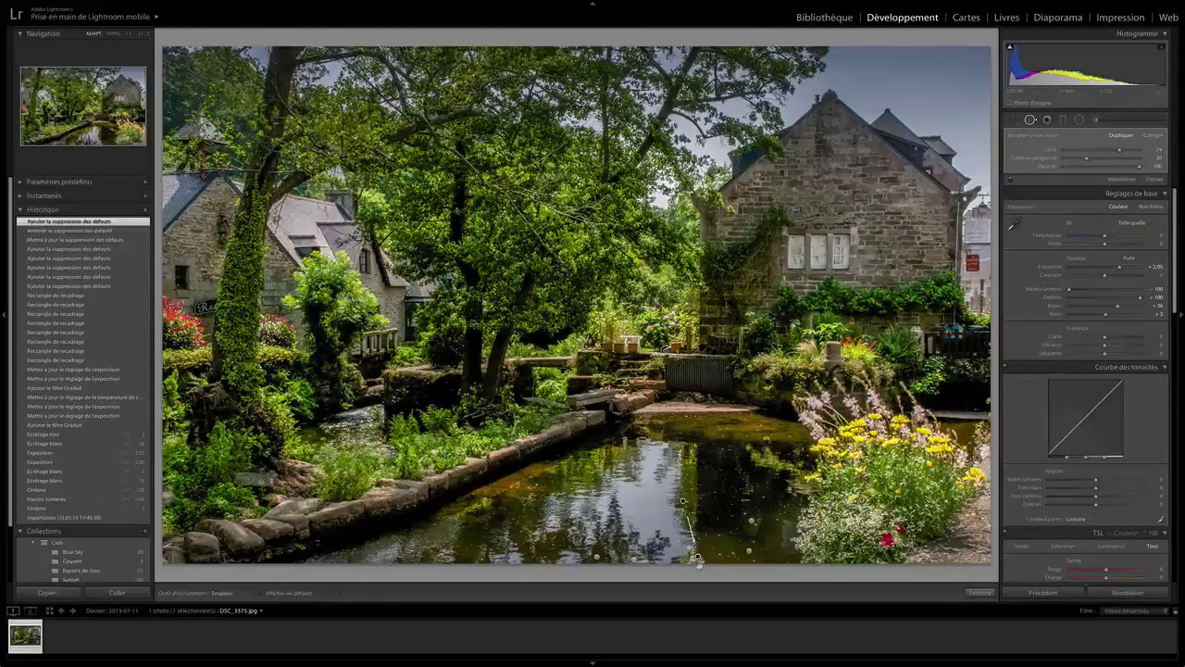
left_click_drag(683, 501, 720, 554)
key("backslash")
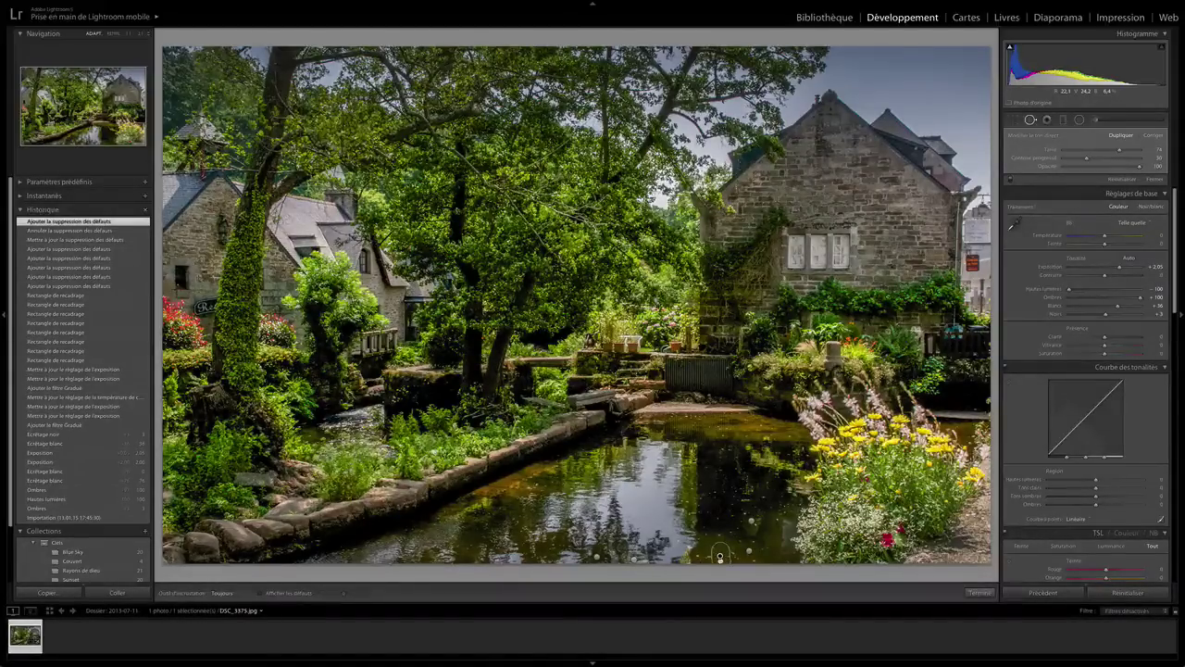
left_click(721, 556)
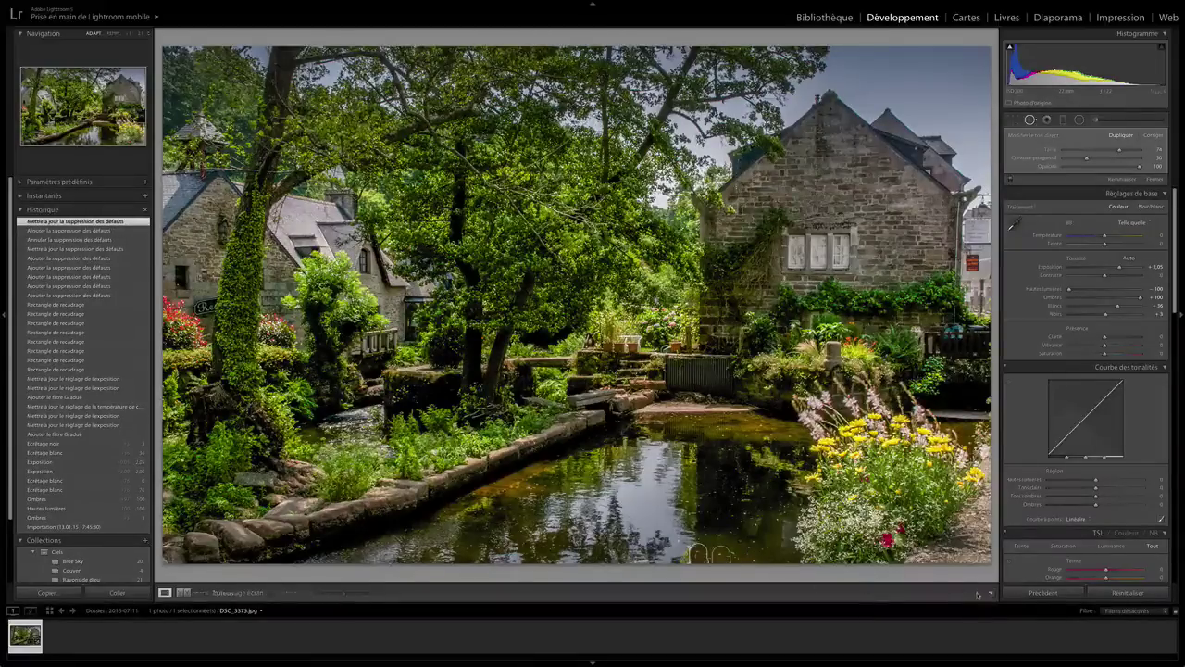
left_click(978, 593)
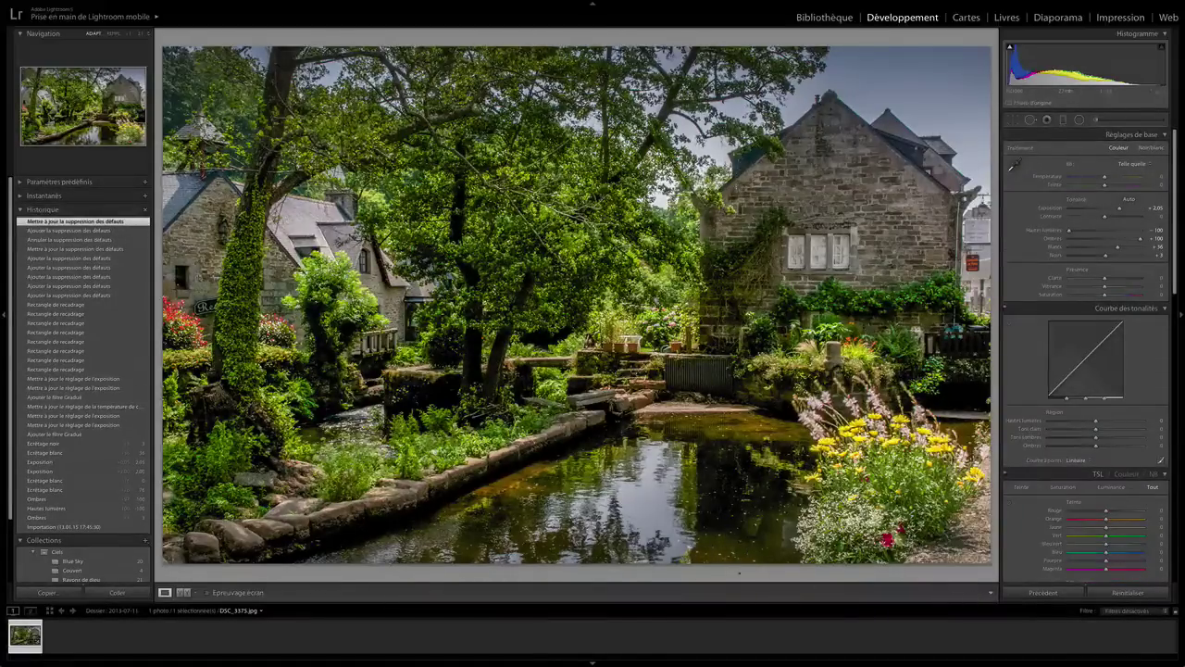
Step: Add another spot removal next to the repaired plant tip at the lower edge, adjust its position, and finish the retouching
key("q")
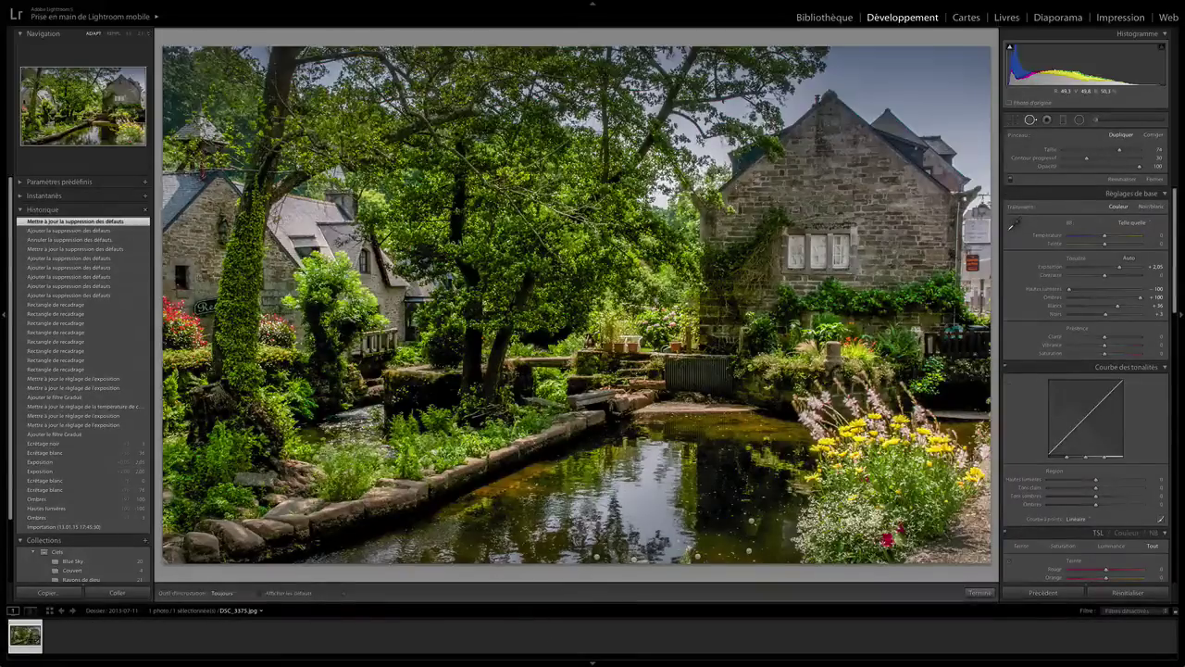
left_click(686, 553)
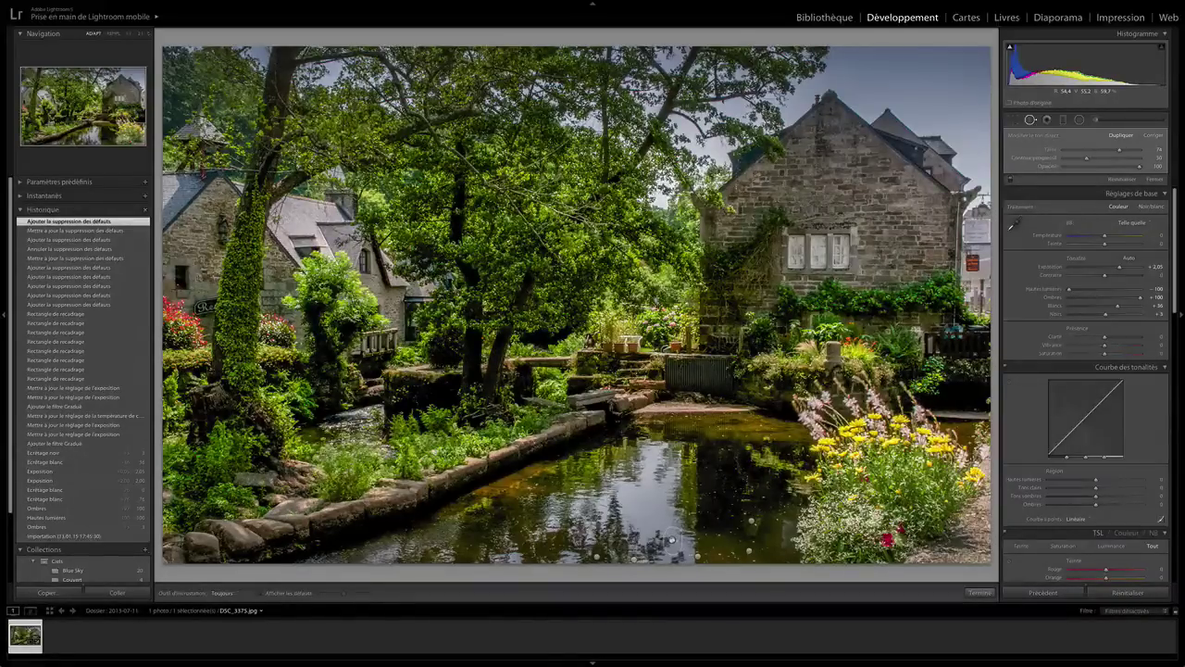
left_click_drag(672, 540, 685, 554)
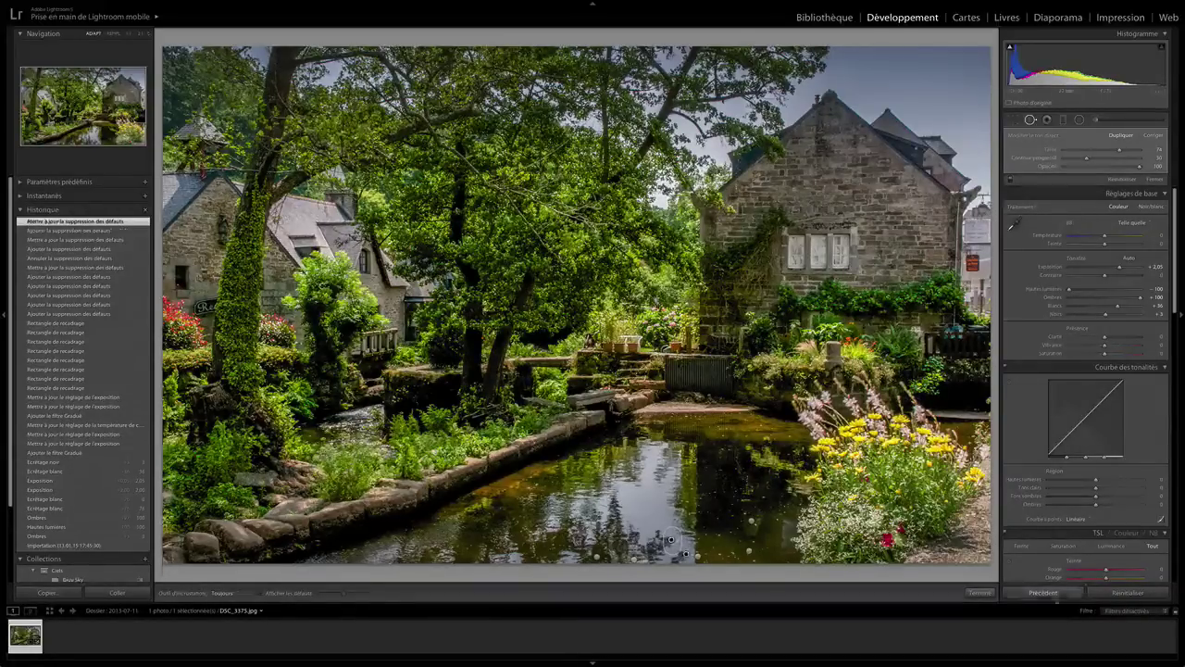
left_click(986, 593)
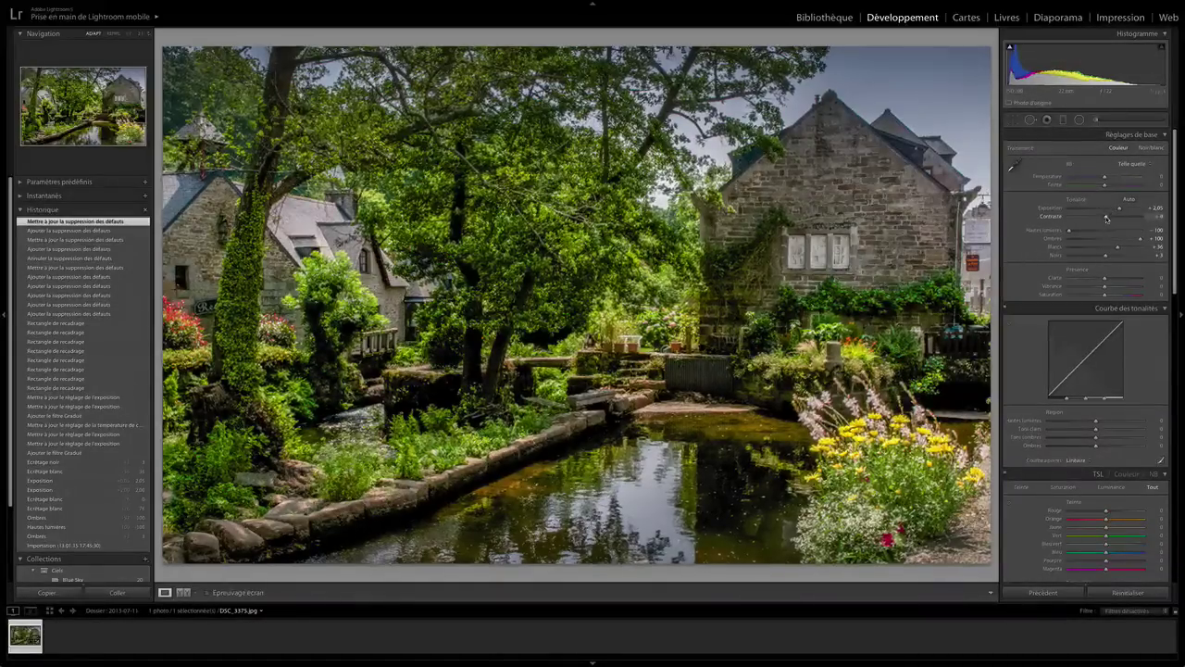
Step: Test a contrast of +59 on the whole photo, and set the contrast to −2
left_click_drag(1106, 217, 1127, 217)
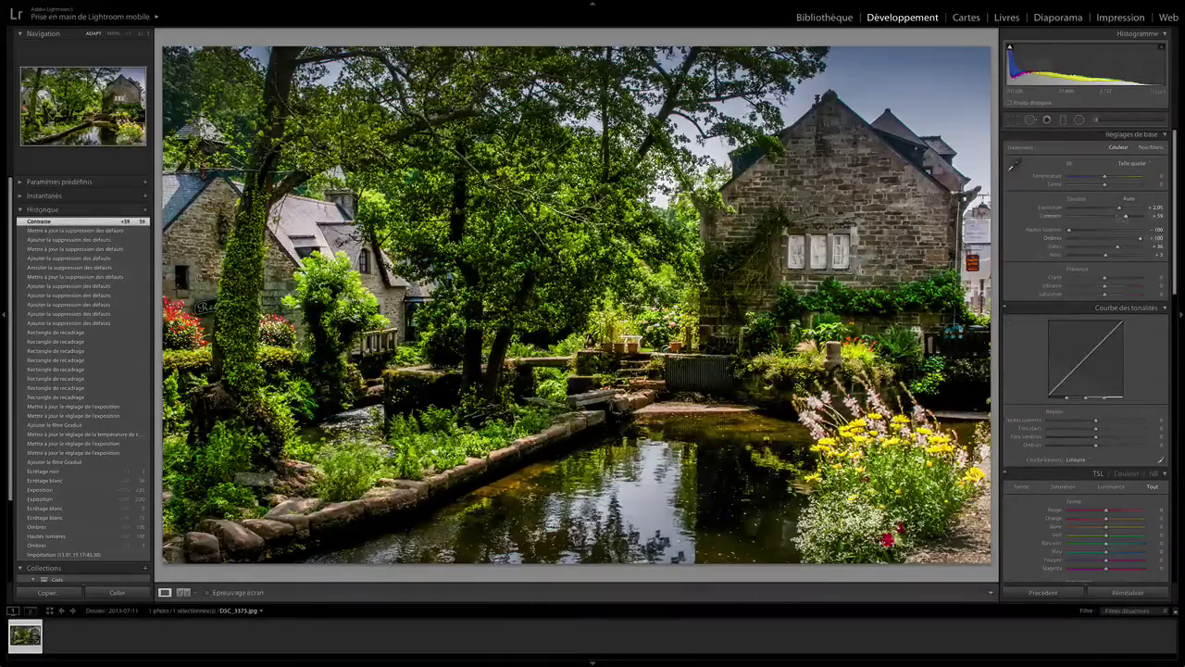
left_click_drag(1128, 218, 1104, 218)
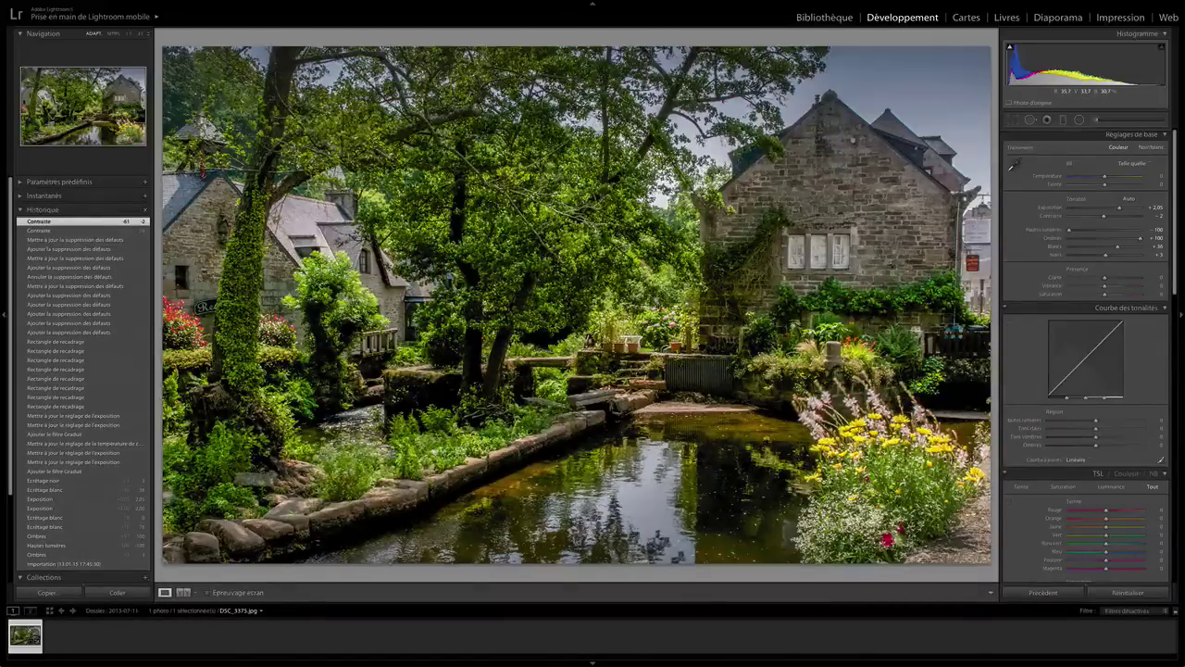
Step: Add a radial filter over the large house's stone gable, switch its effect to Exposure, set exposure to about −0.40, and finish the filter
left_click(1079, 120)
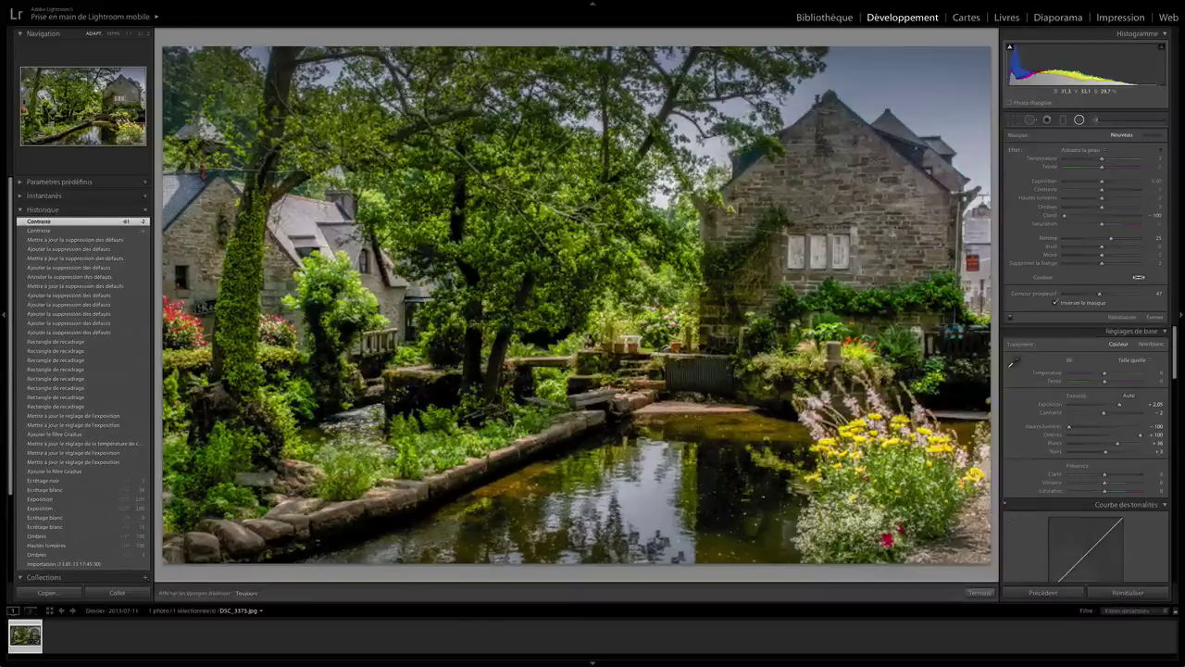
left_click_drag(791, 170, 890, 233)
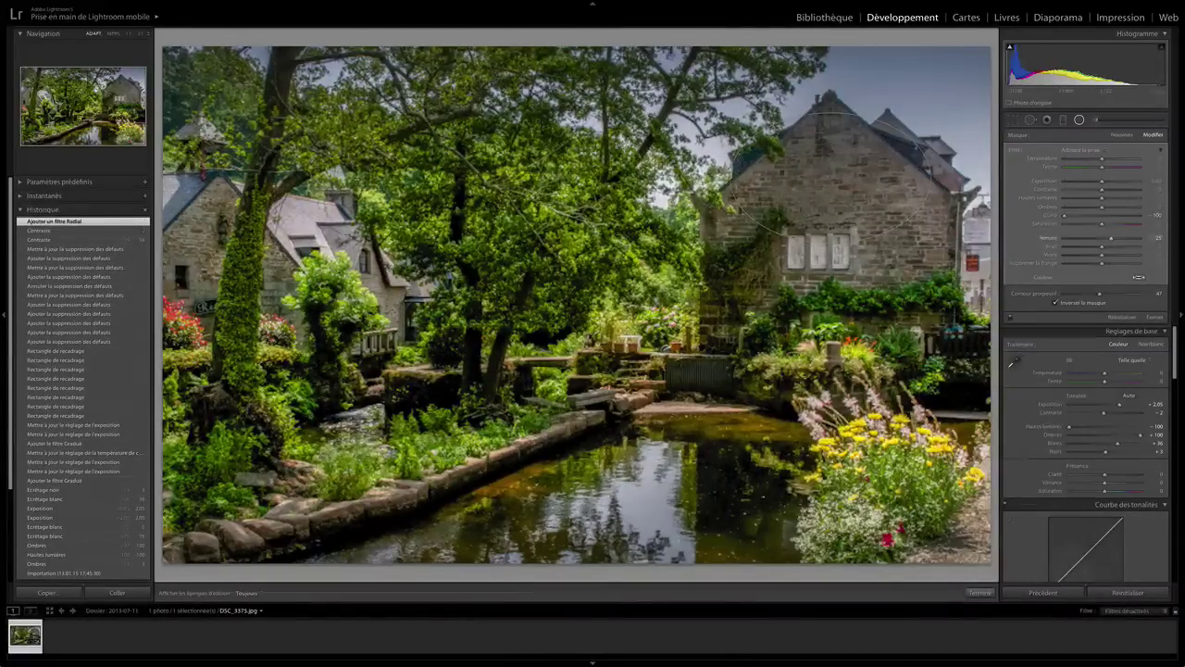
left_click(1106, 150)
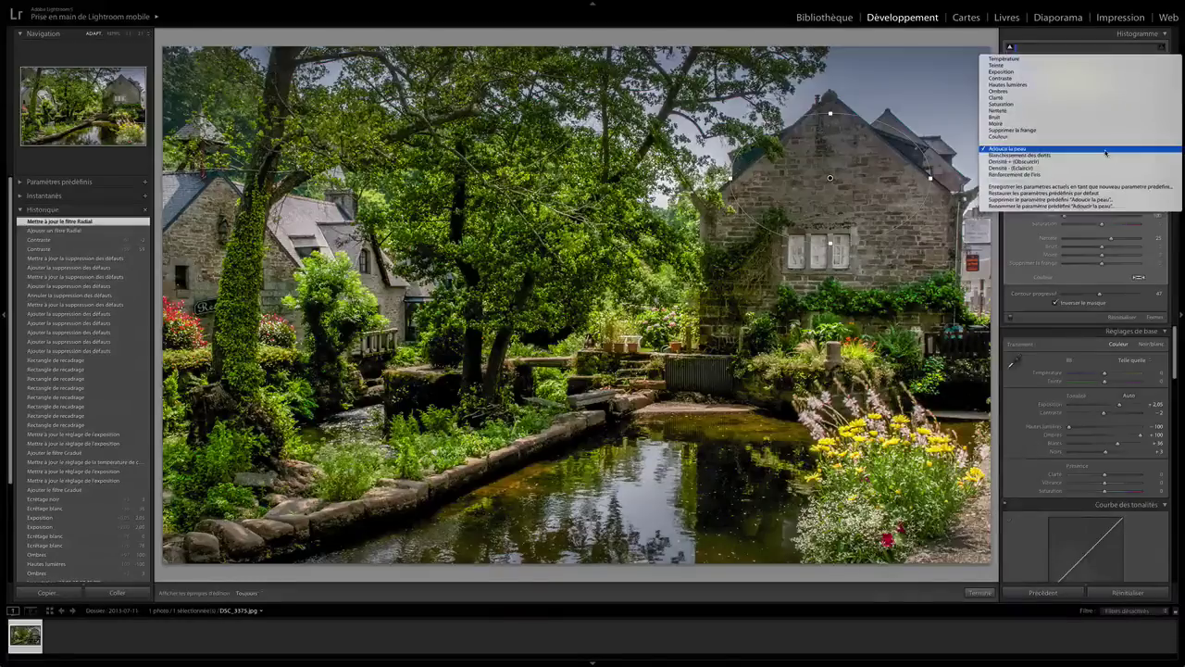
left_click(1005, 71)
mouse_move(1103, 184)
left_mouse_down()
mouse_move(1087, 183)
mouse_move(1098, 183)
left_mouse_up()
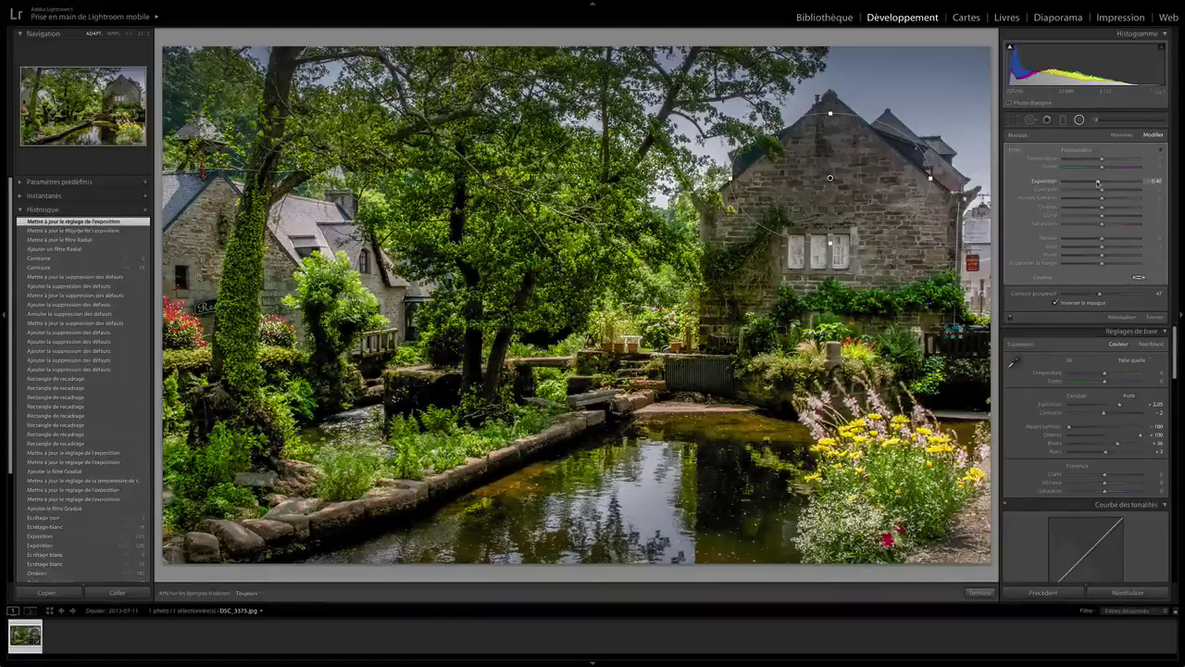
left_click(1098, 182)
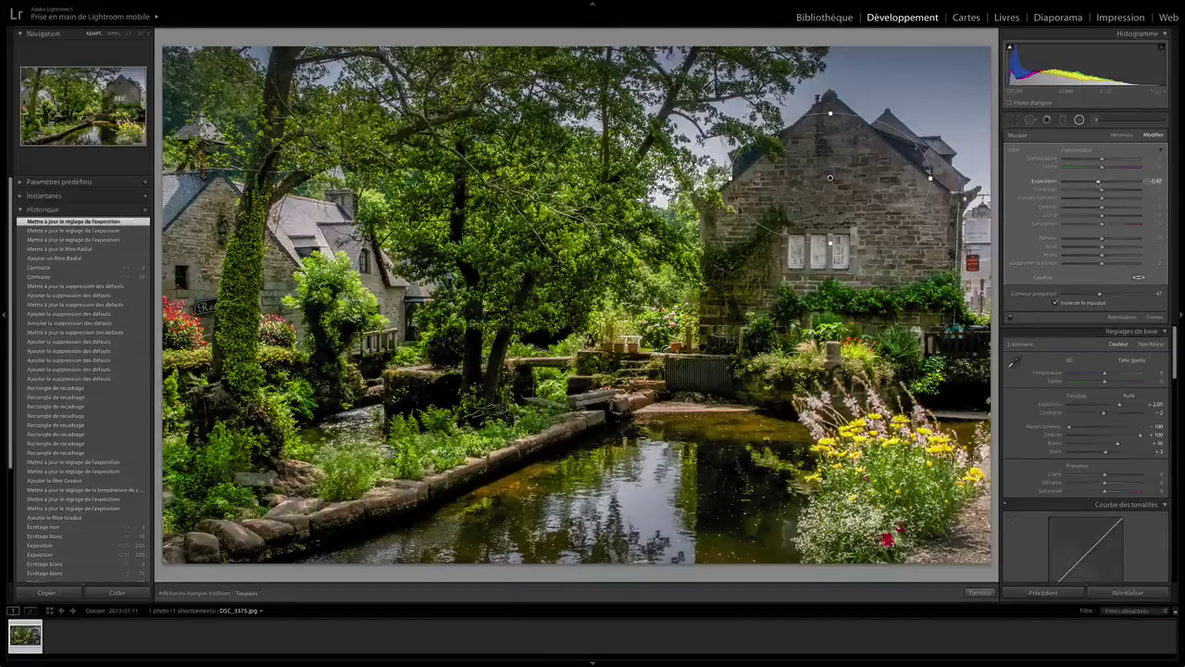
left_click(980, 592)
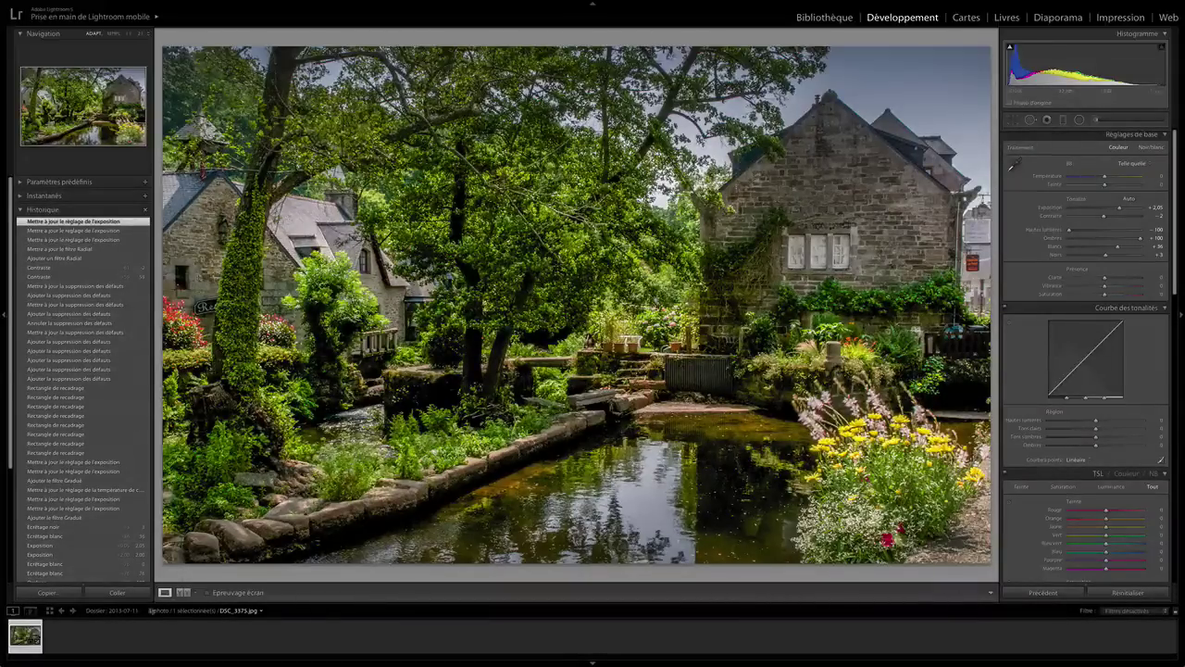
Step: Compare the original and retouched photo side by side, and return to the single-photo view
left_click(184, 592)
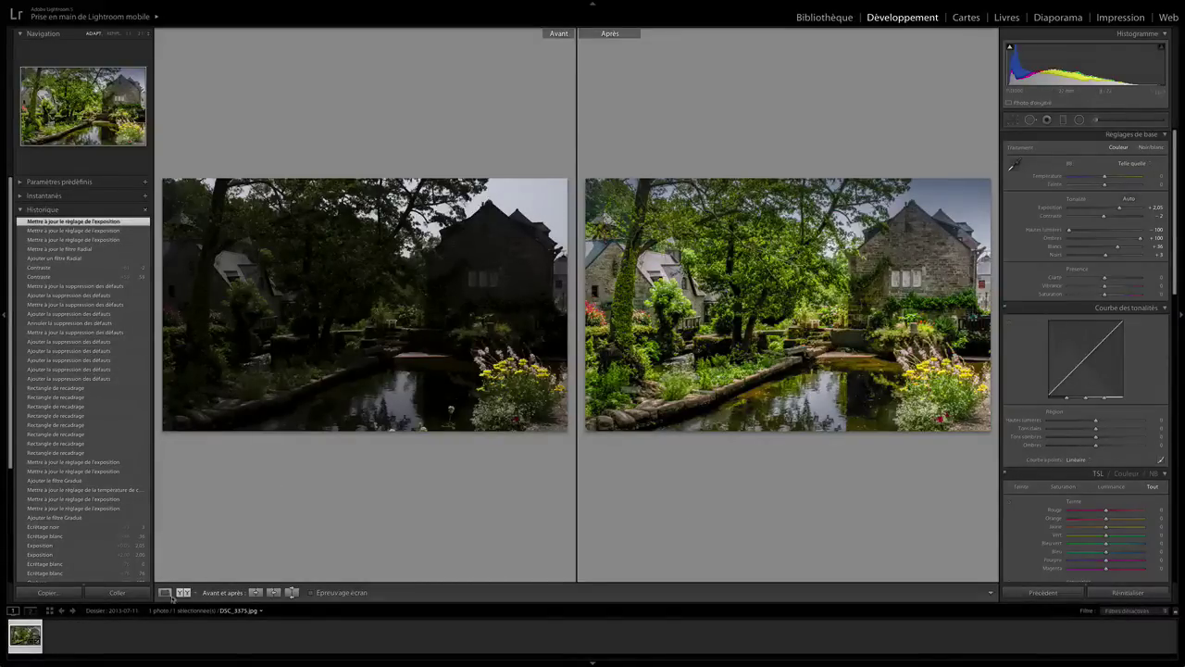
left_click(164, 593)
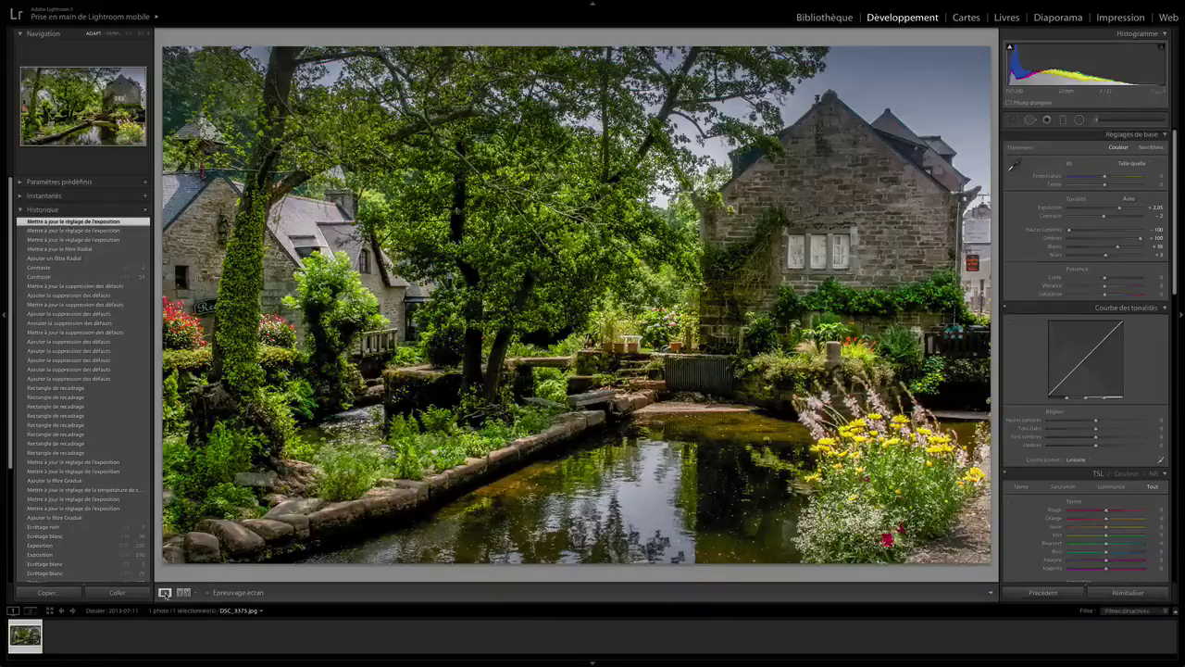